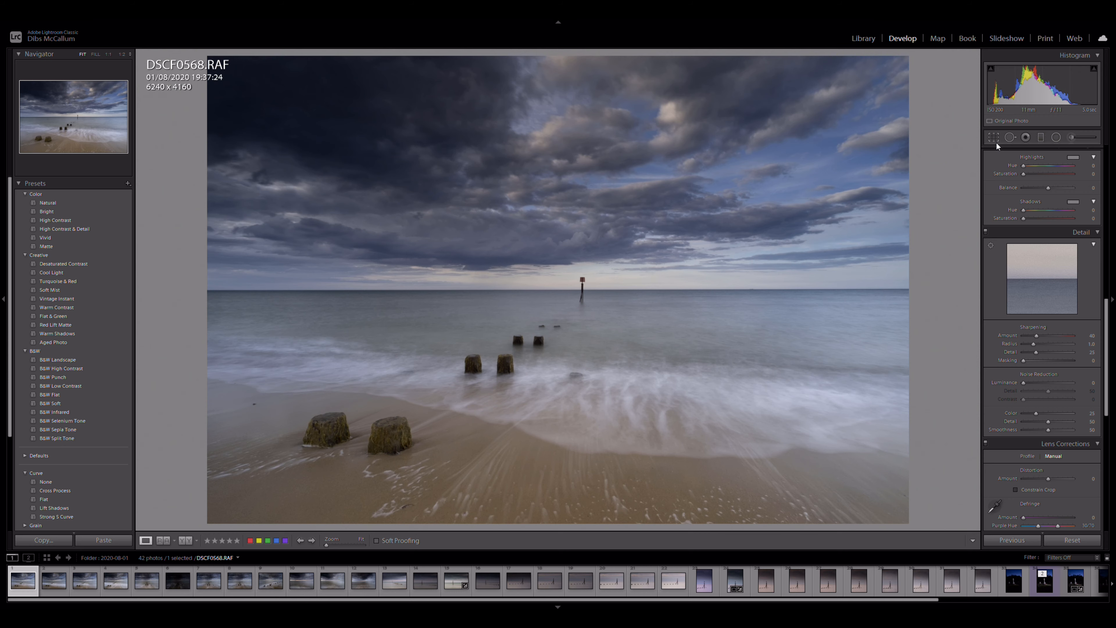
- Straighten the photo to an angle of 0.07 so the horizon is level, and apply the crop
scroll(1014, 181, "up", 10)
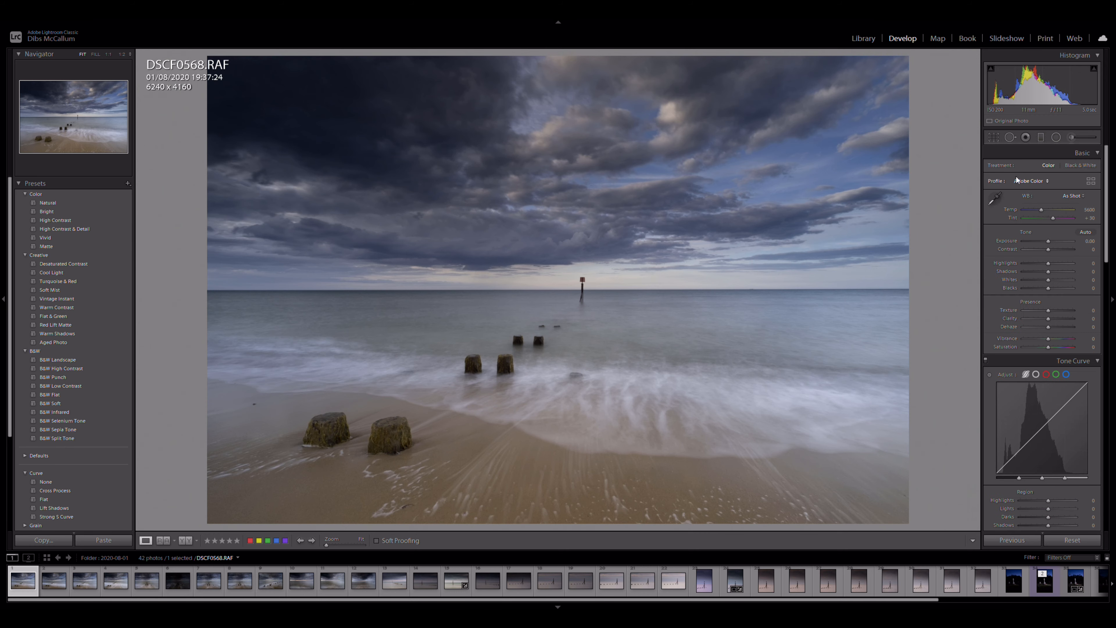
left_click(994, 137)
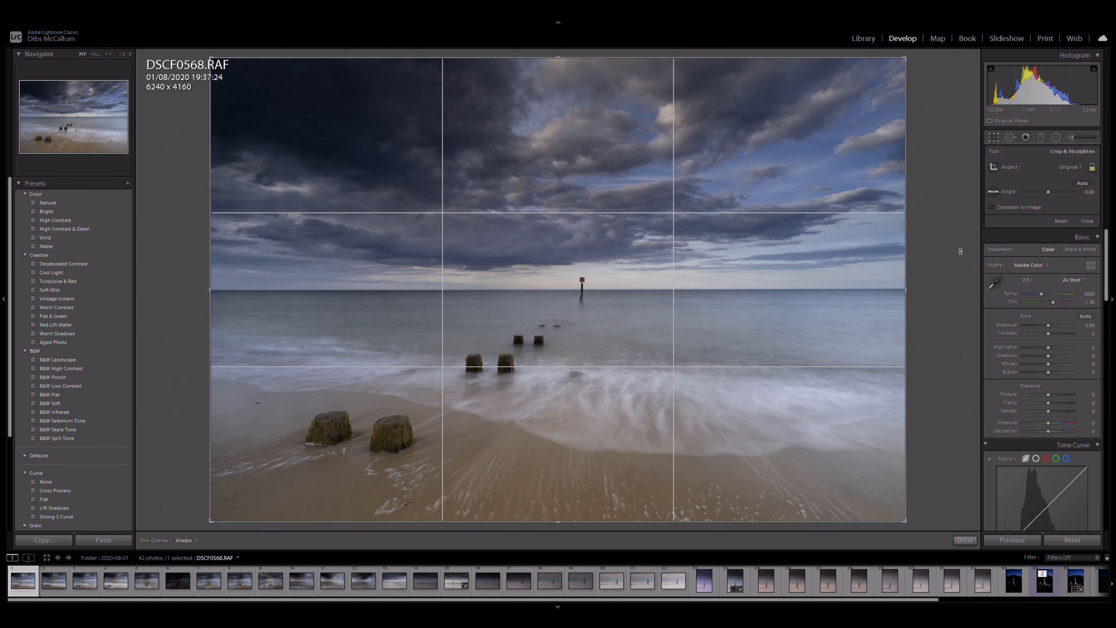
left_click_drag(941, 282, 948, 282)
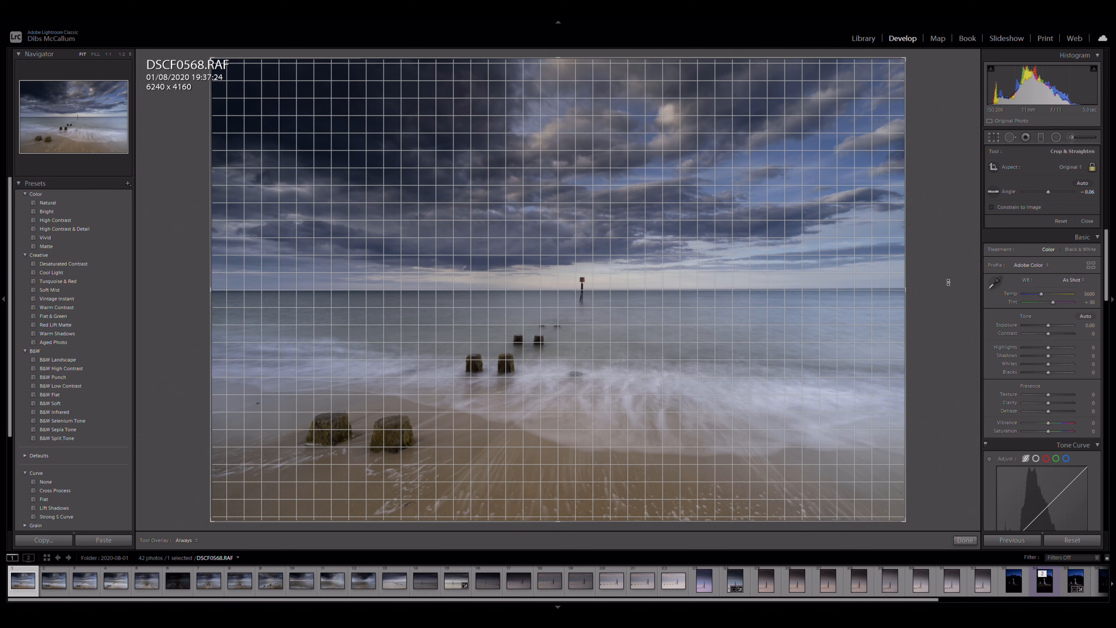
left_click_drag(948, 282, 948, 282)
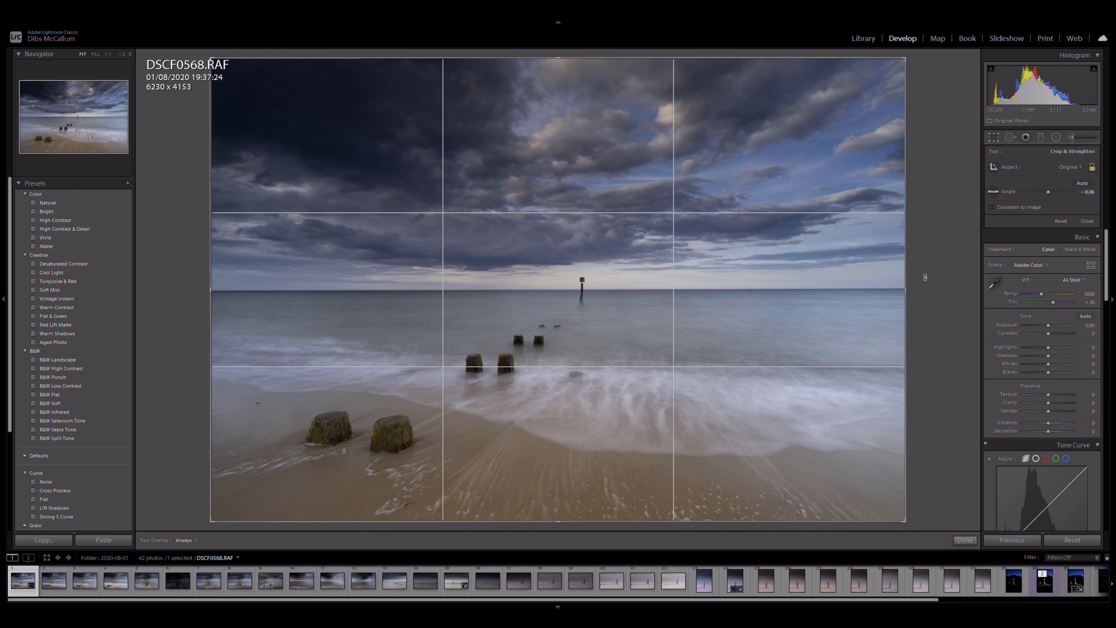
left_click_drag(925, 275, 921, 287)
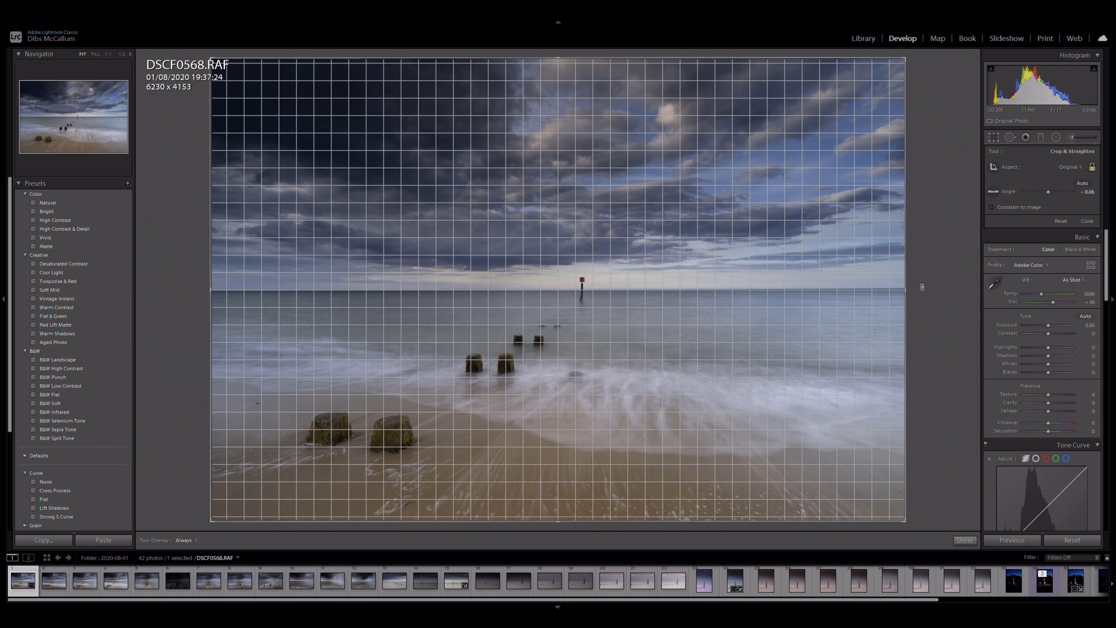
left_click_drag(922, 287, 922, 287)
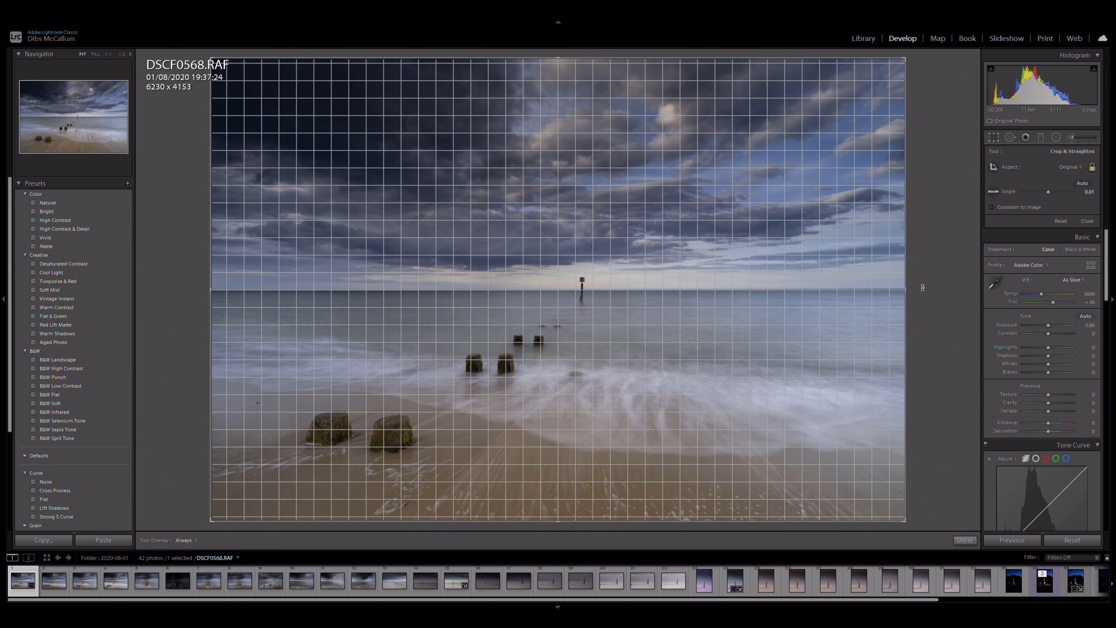
left_click_drag(922, 287, 922, 288)
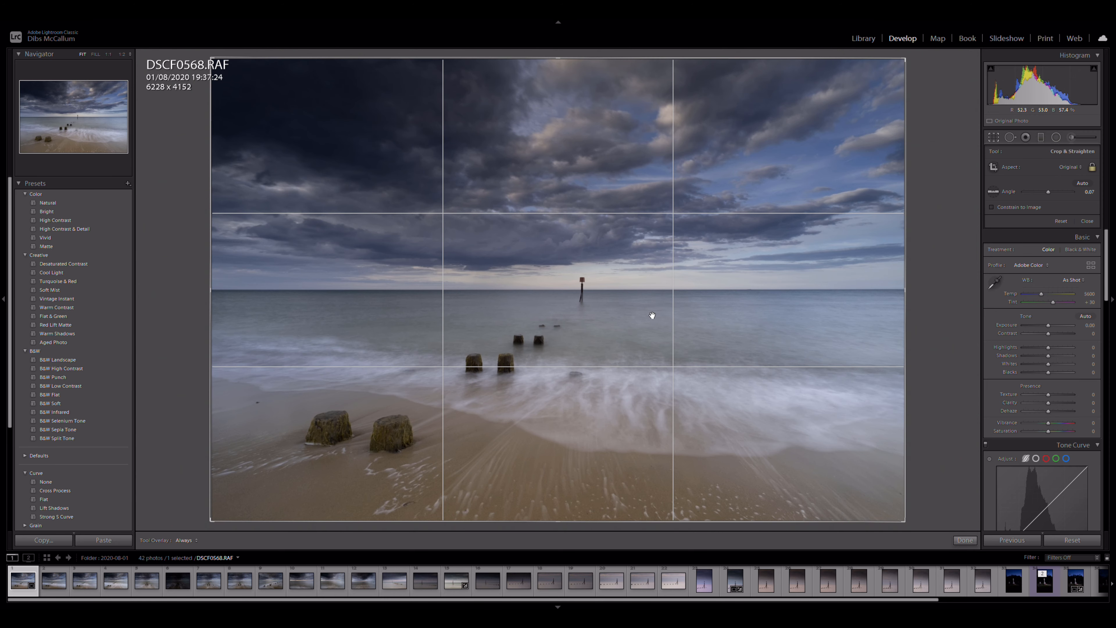
left_click(960, 540)
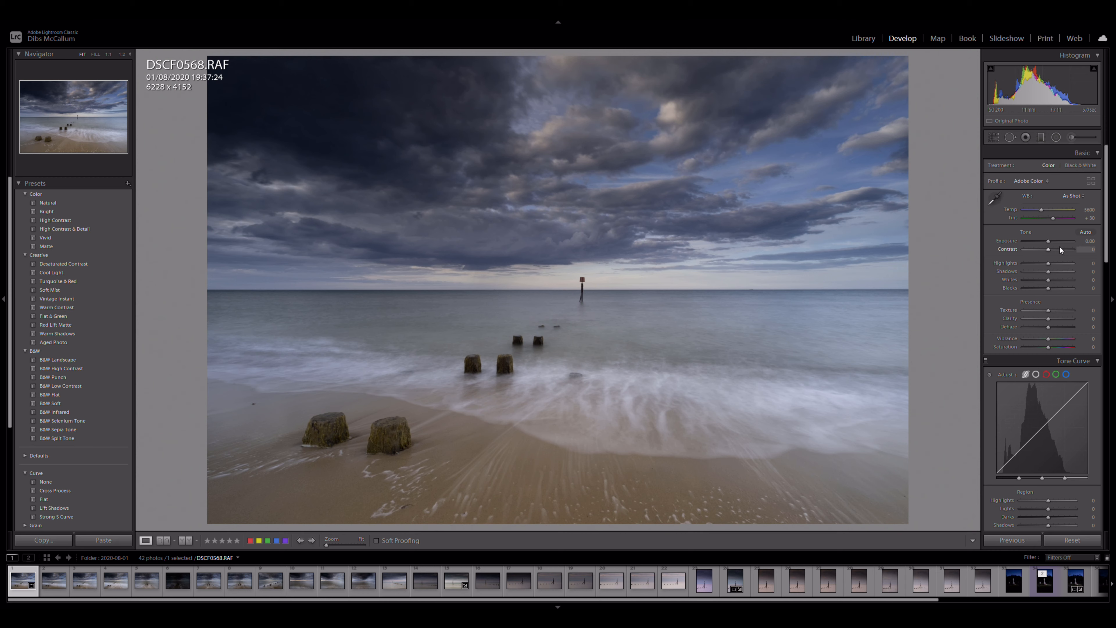
- Adjust the photo's tone: Contrast +14, Highlights -12, Shadows +23 and Whites +30, leaving Exposure at 0
left_click_drag(1050, 242, 1051, 240)
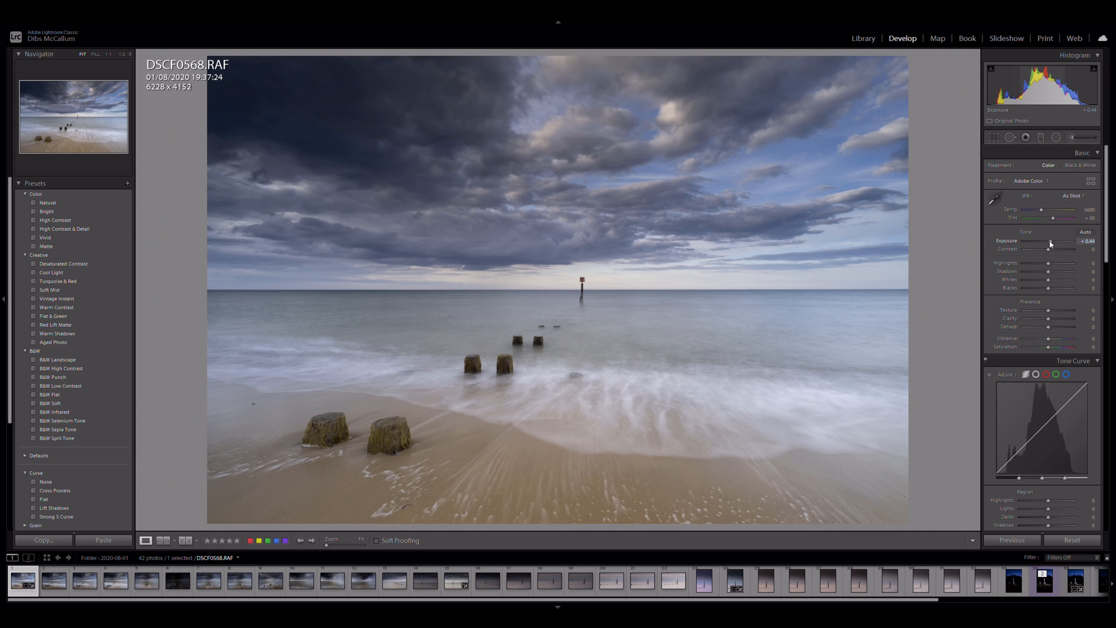
double_click(1004, 241)
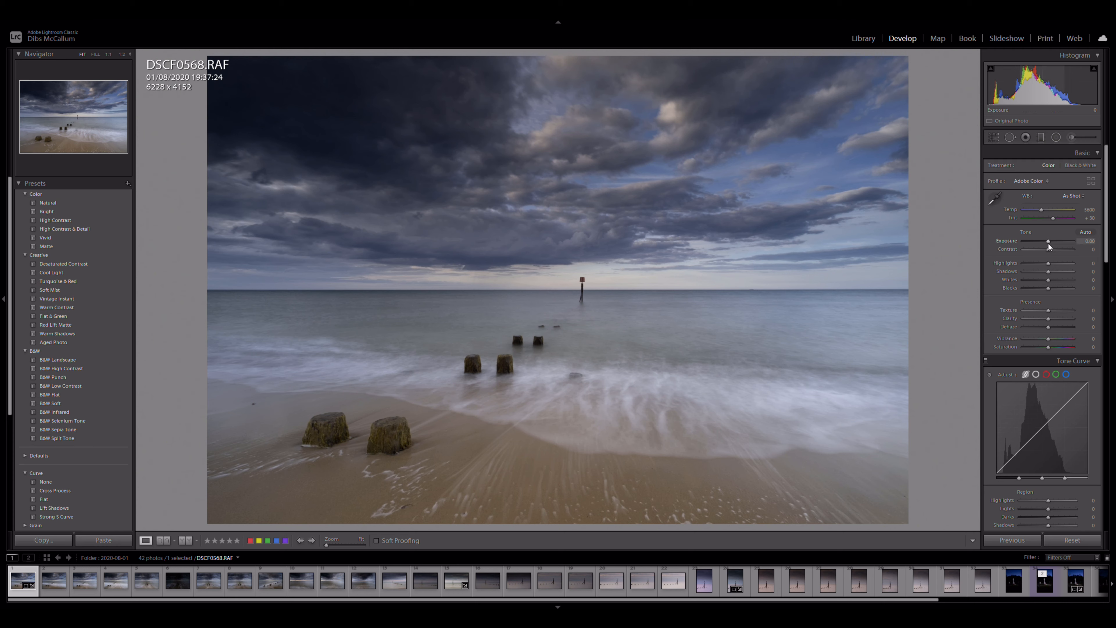
left_click_drag(1048, 249, 1054, 272)
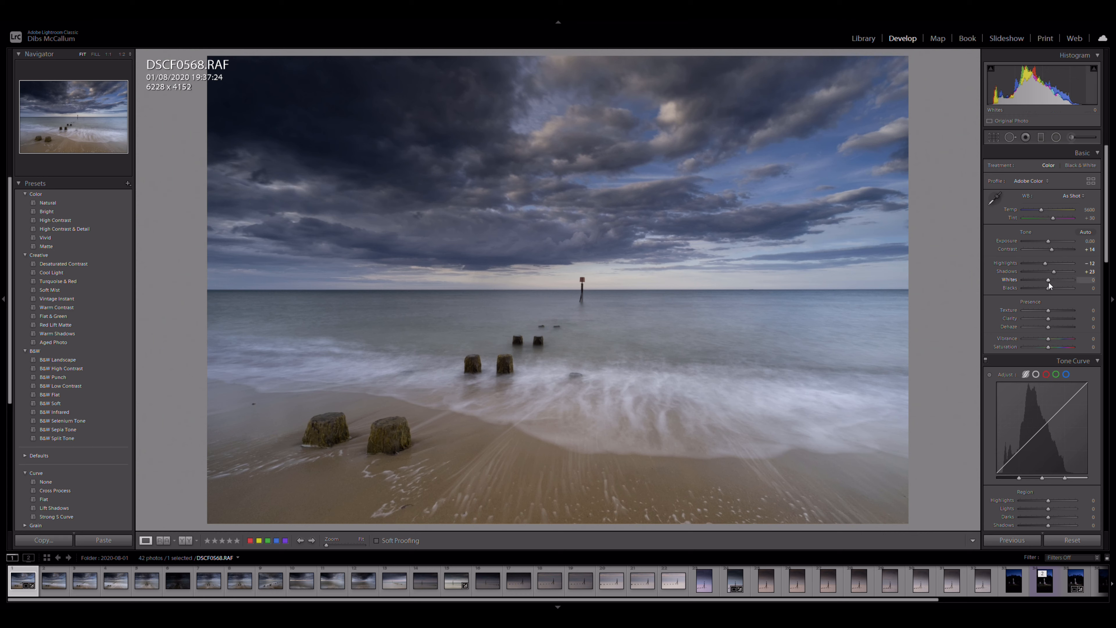
left_click_drag(1052, 278, 1056, 279)
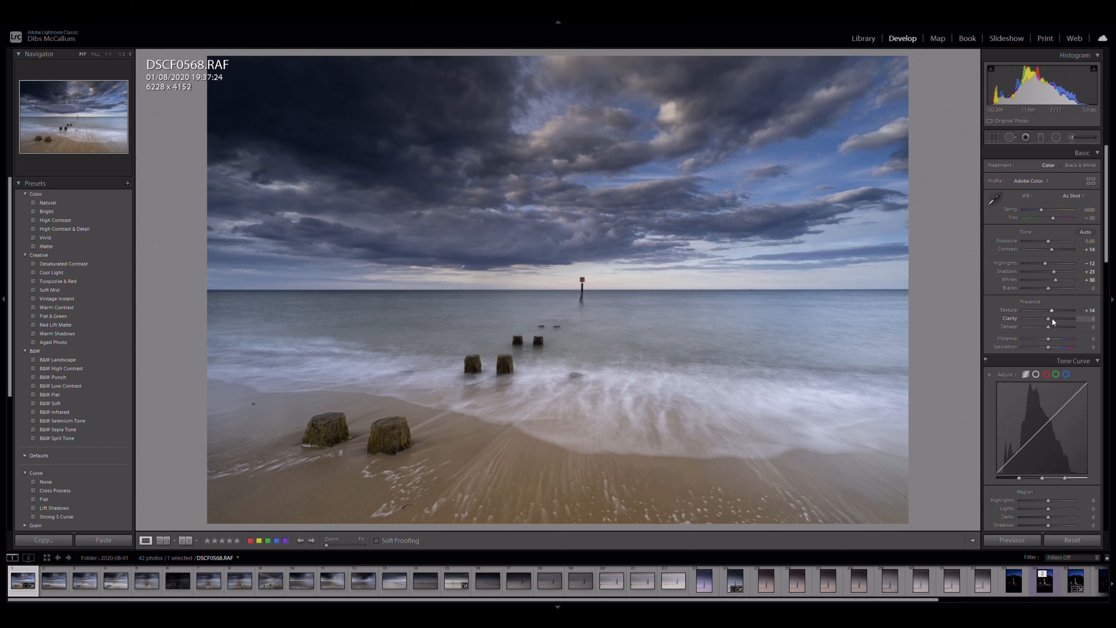
- Set Texture to +14 and Clarity to +21, and inspect the detail on the wooden posts up close
left_click_drag(1049, 317, 1054, 316)
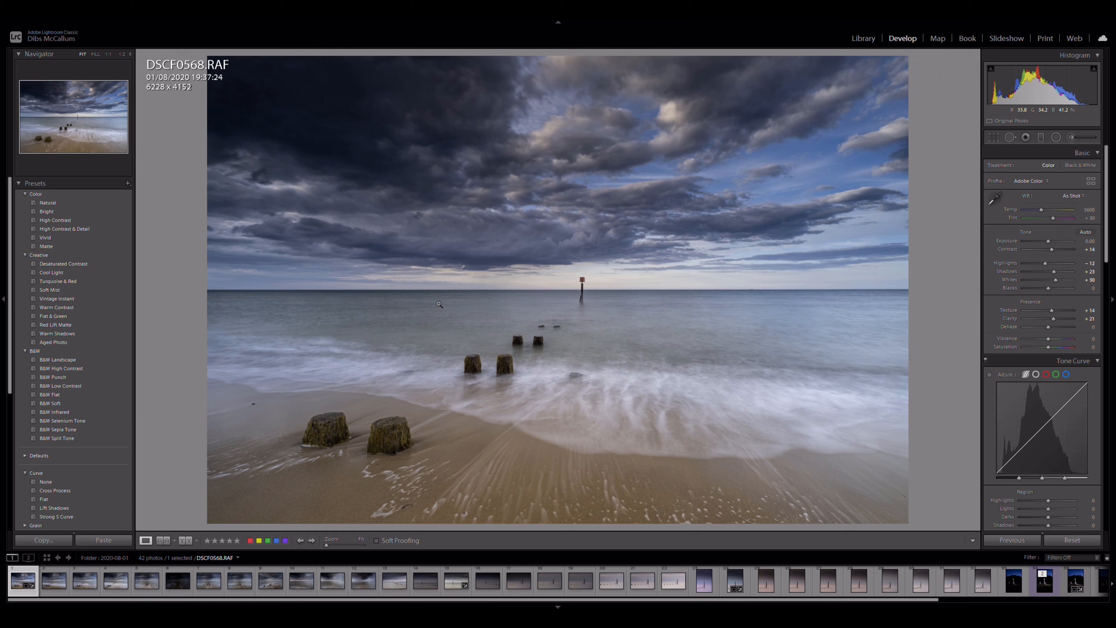
left_click(328, 429)
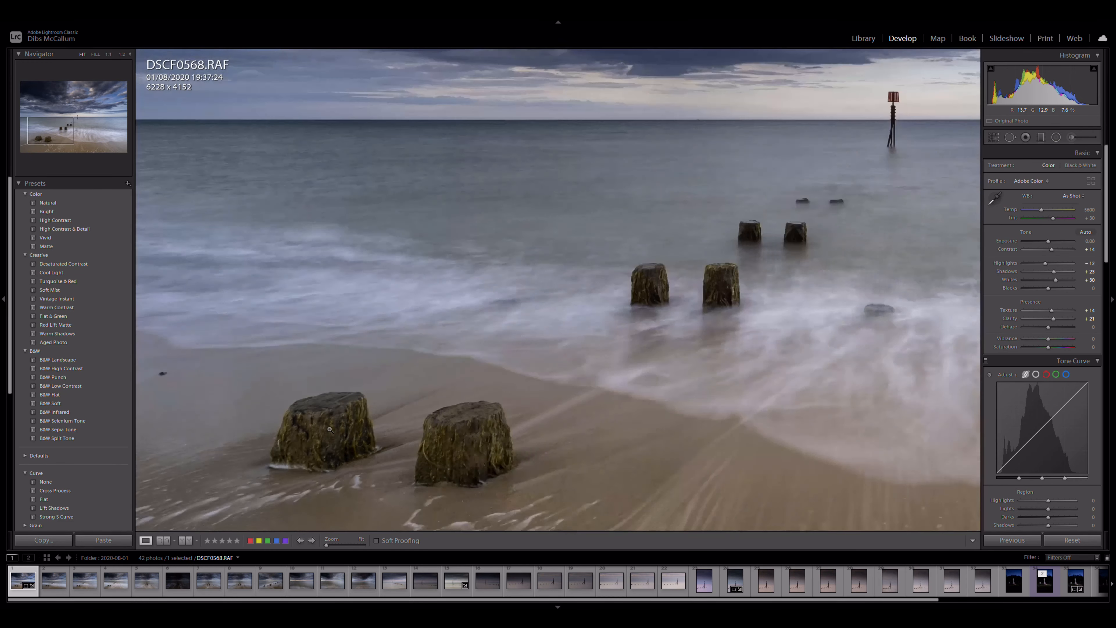
left_click(330, 428)
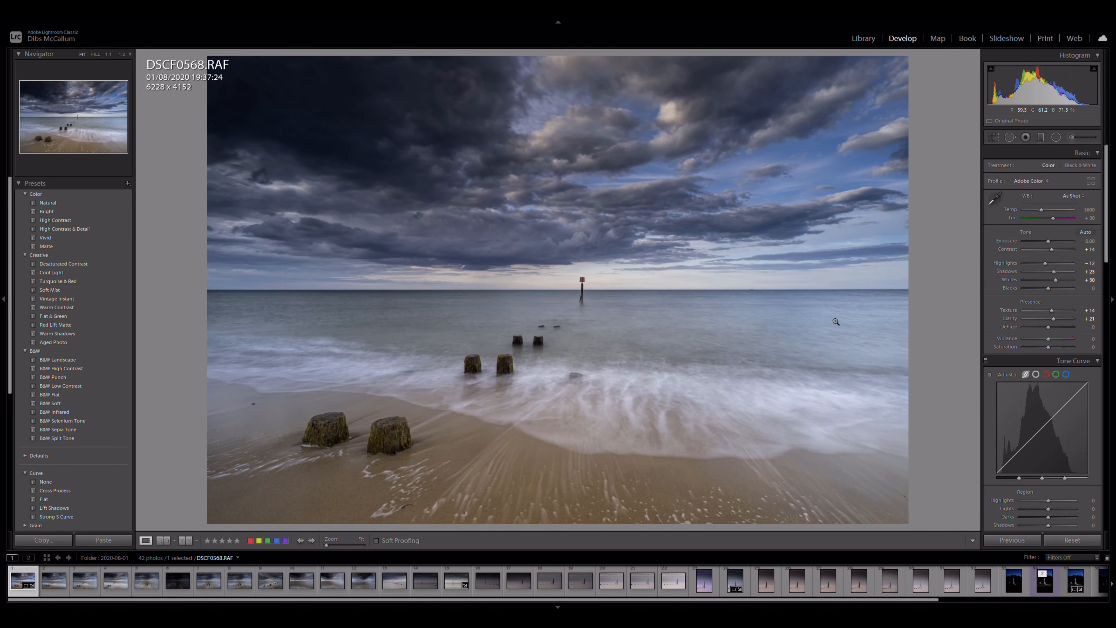
- Set the sharpening amount to 0 and open the photo for editing in Adobe Photoshop 2020
left_click_drag(1104, 269, 1108, 406)
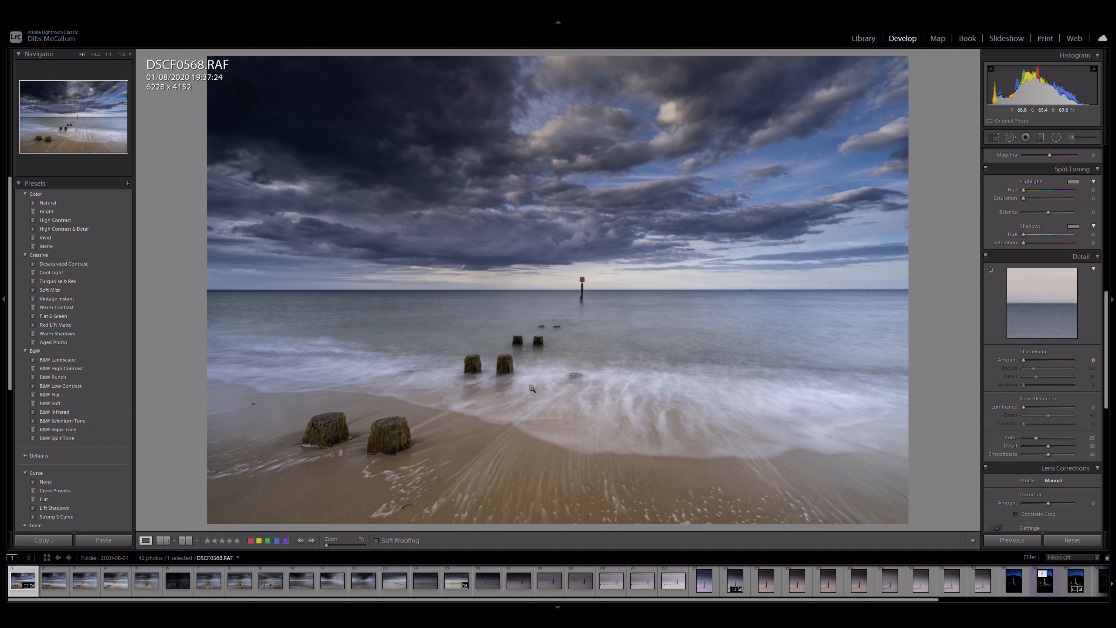
right_click(552, 386)
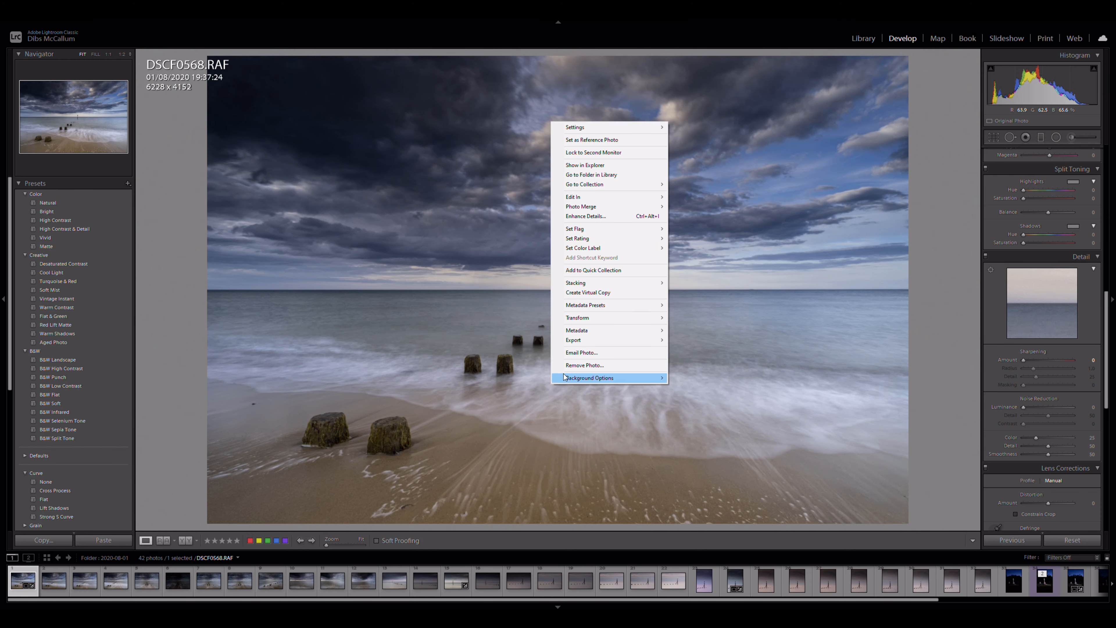
mouse_move(579, 201)
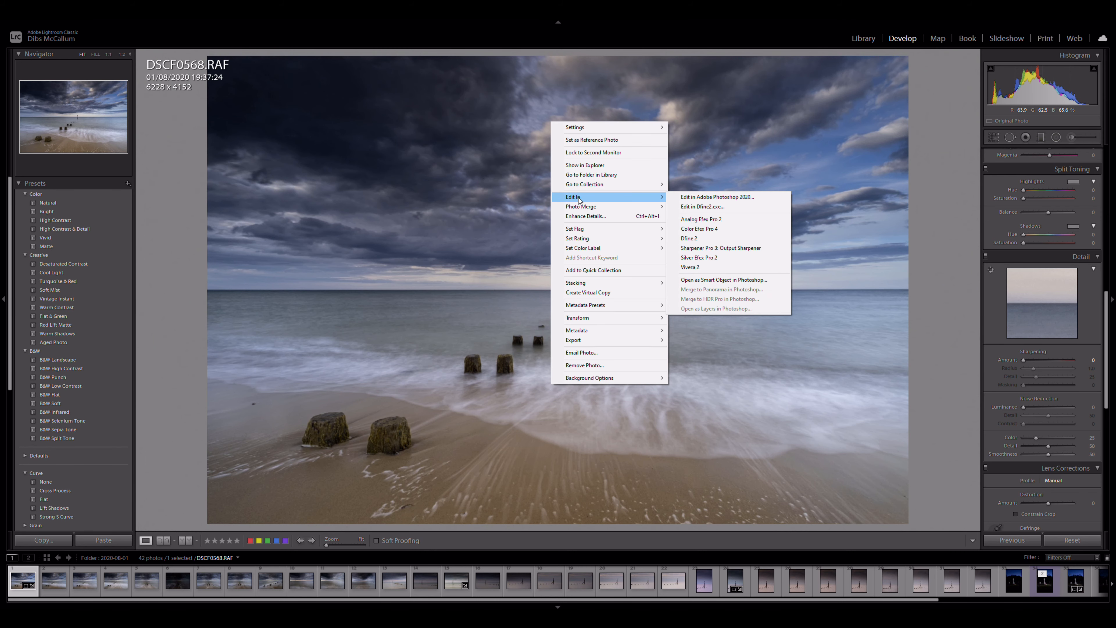
left_click(691, 196)
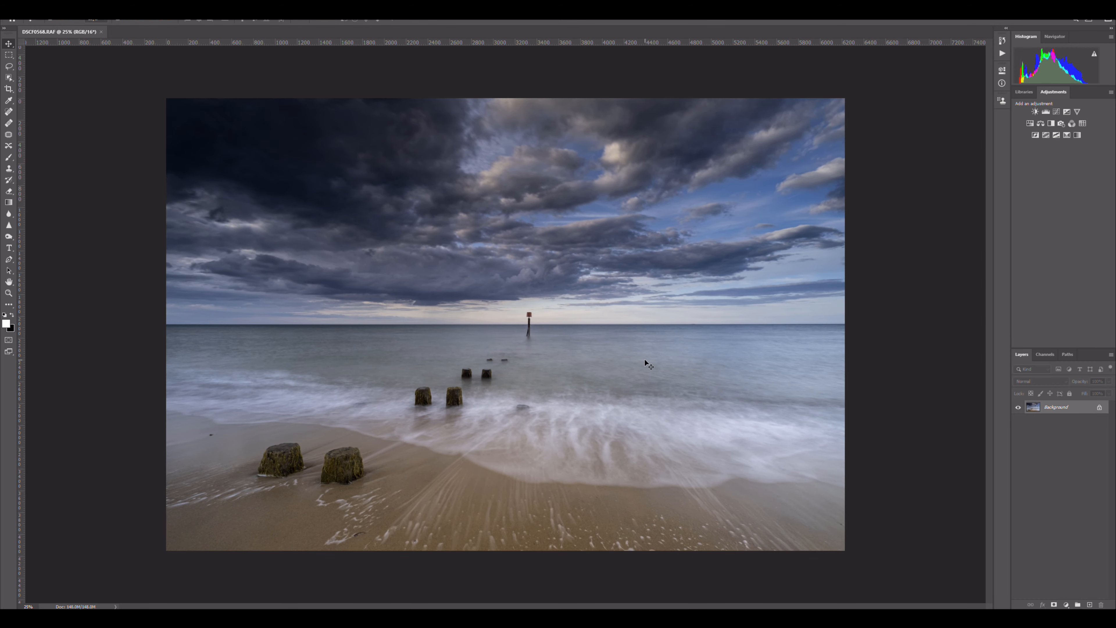
- Duplicate the background layer and use the Dodge tool with an enlarged brush to brighten the white water and foam streaks on the beach
key("ctrl+j")
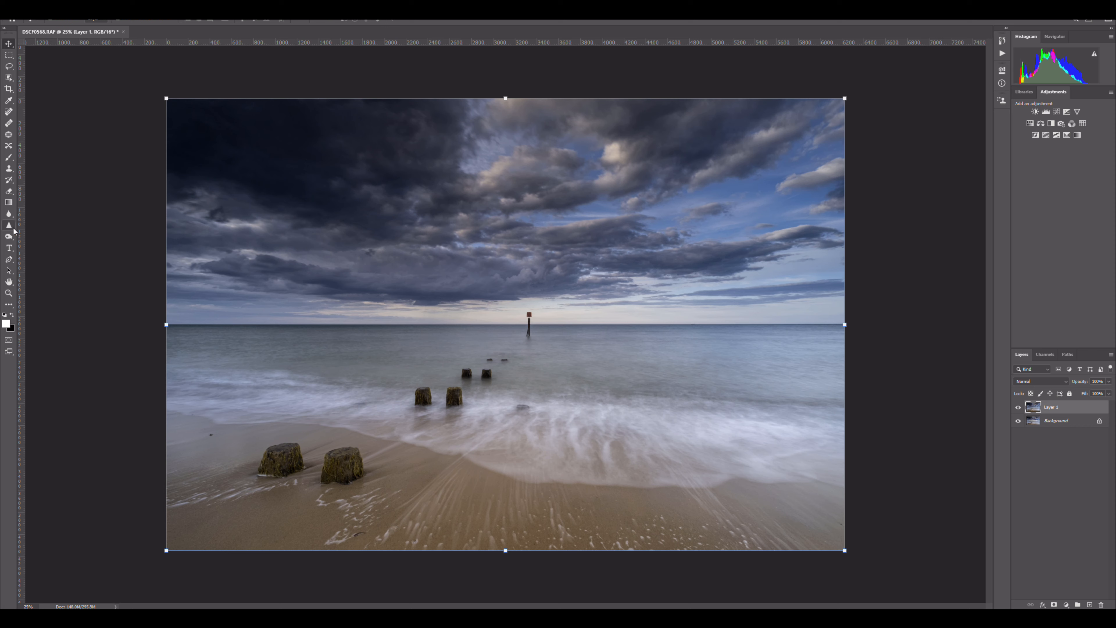
left_click(9, 237)
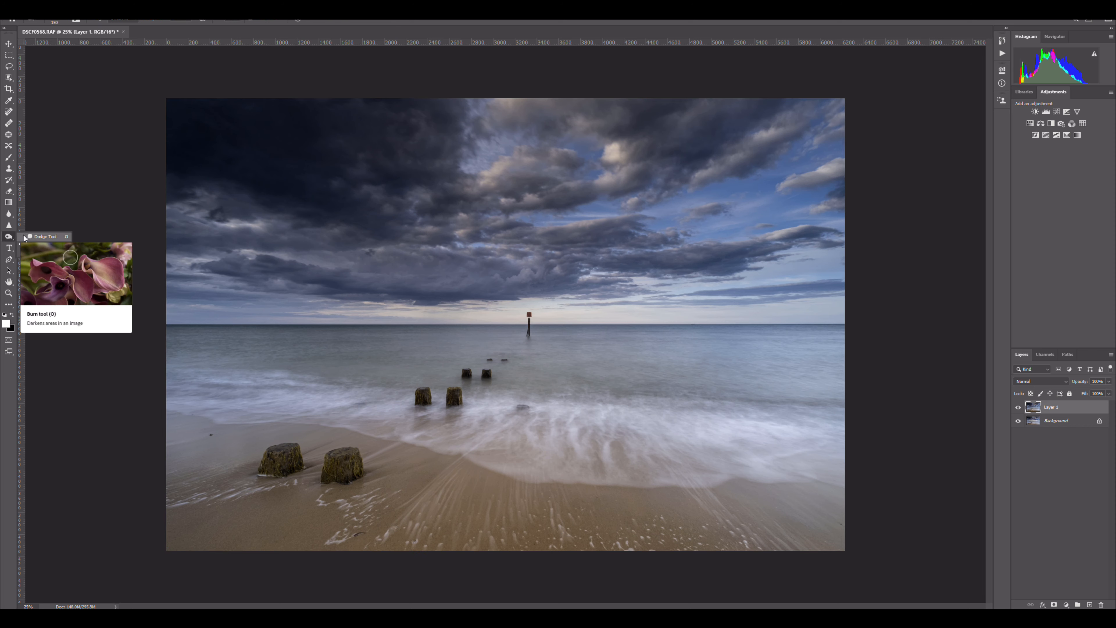
left_click(44, 237)
left_click(132, 21)
left_click(123, 39)
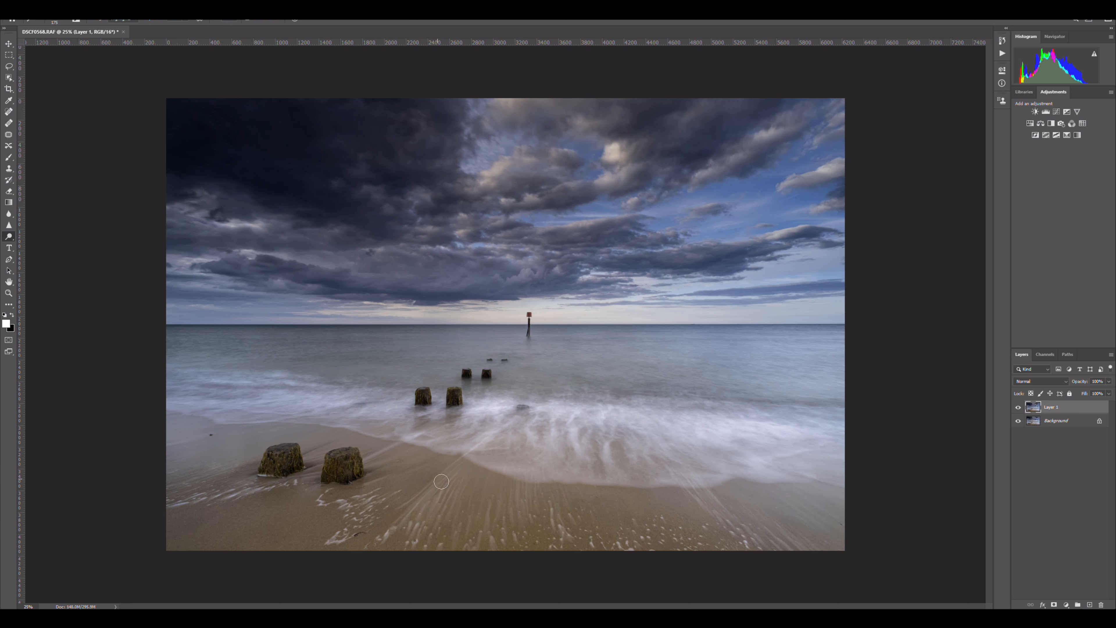
key("bracketright")
key("bracketright")
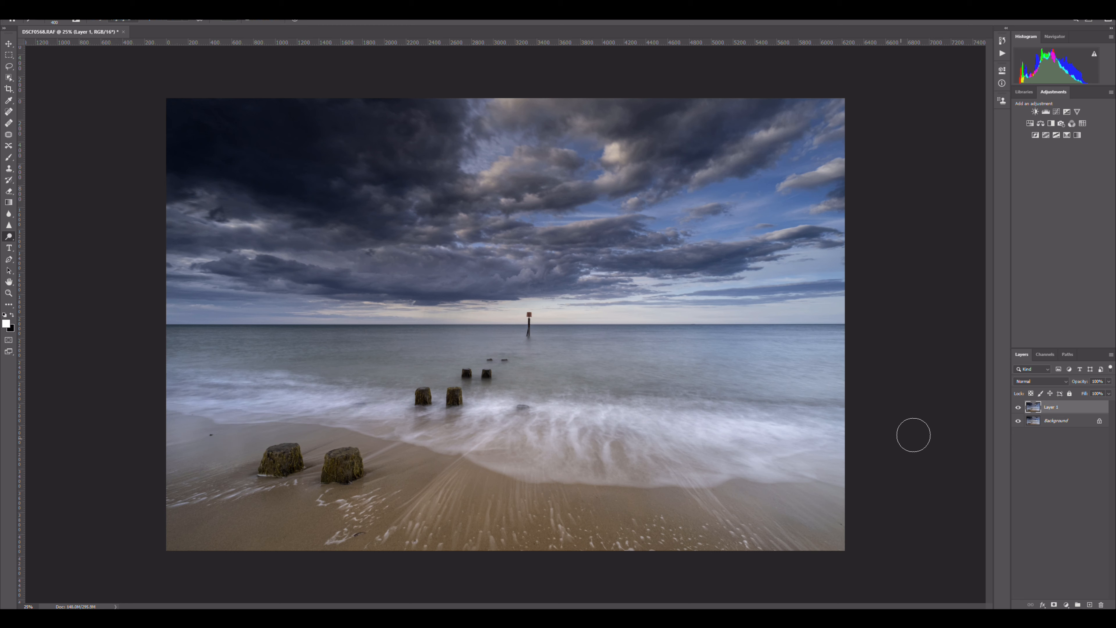
- Toggle the duplicated layer's visibility to compare the dodged image with the original
left_click(1017, 409)
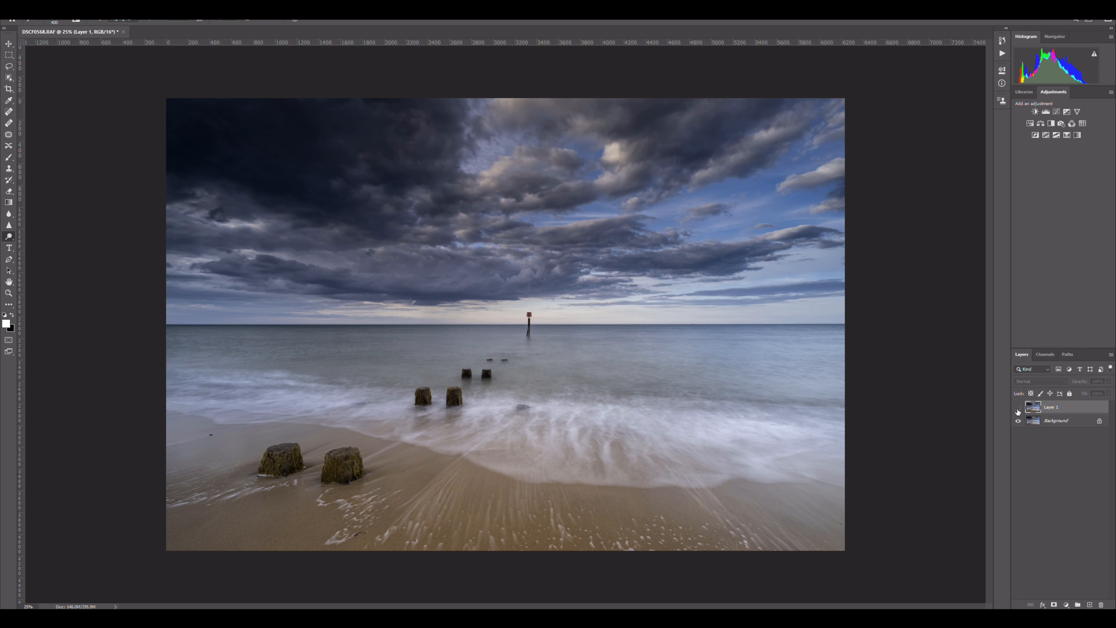
left_click(1017, 409)
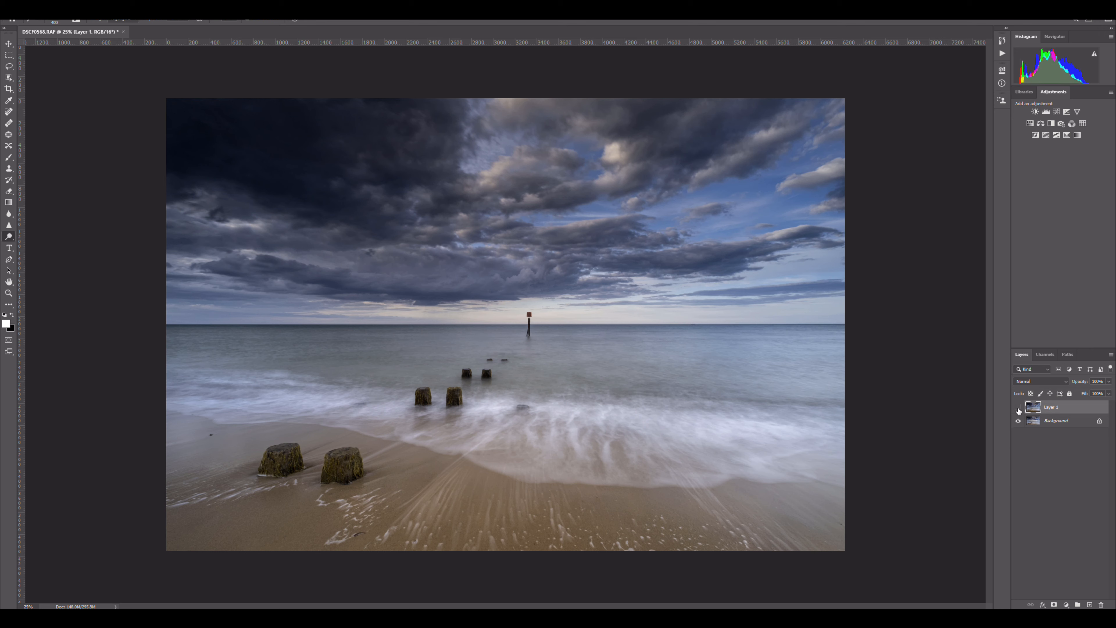
left_click(1018, 409)
left_click(1018, 409)
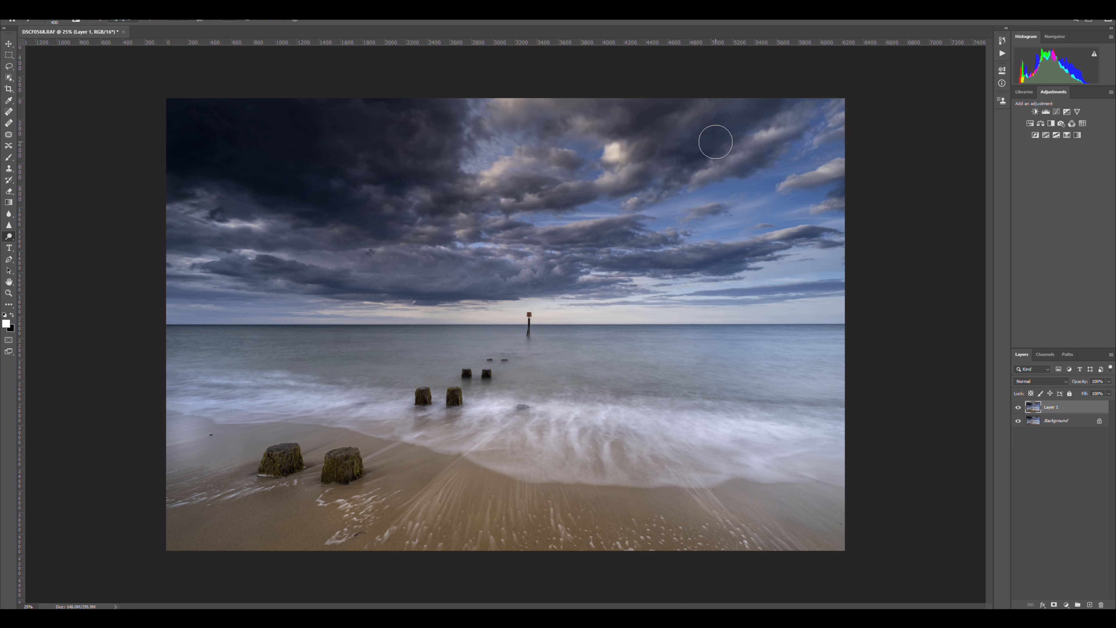
- Dodge the bright parts of the clouds in the sky with a smaller brush
key("bracketleft")
key("bracketleft")
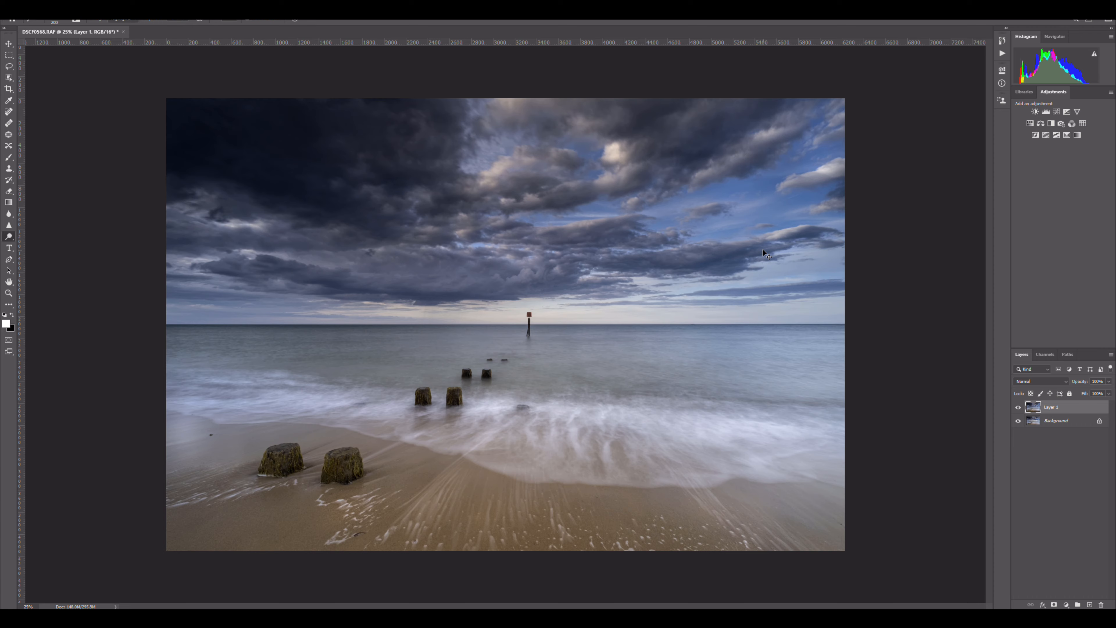
key("ctrl+plus")
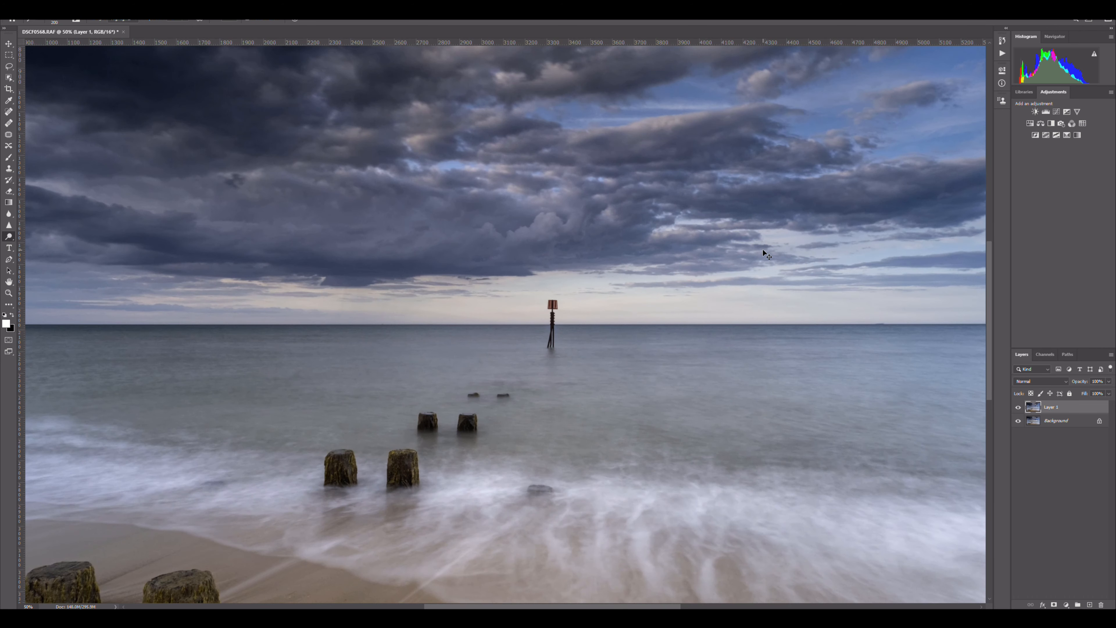
key("ctrl+plus")
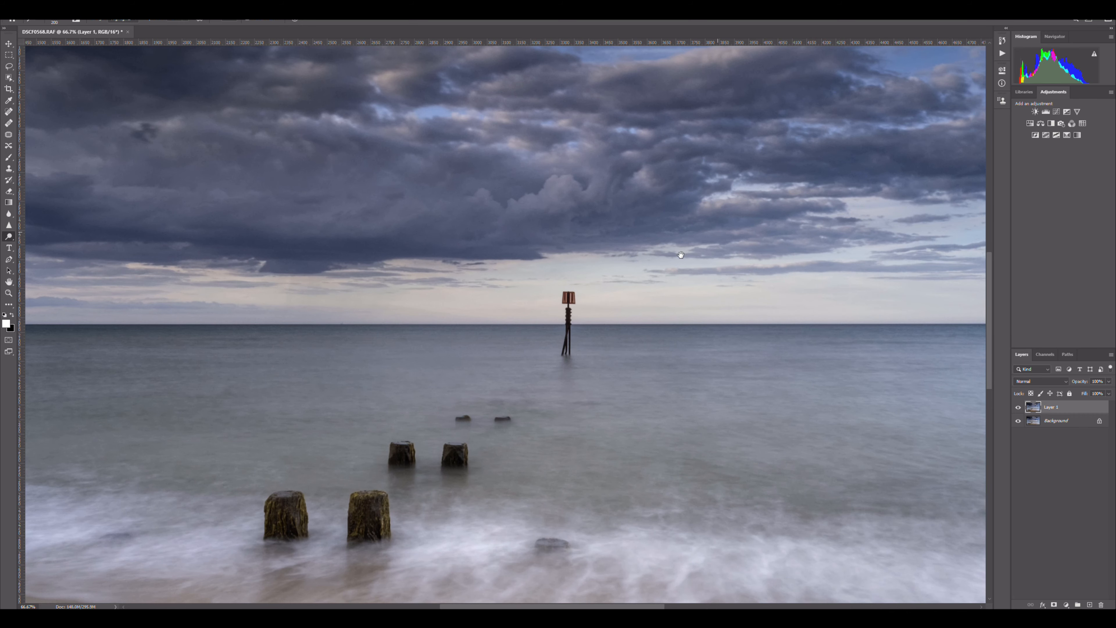
left_click_drag(681, 255, 291, 526)
mouse_move(591, 317)
left_mouse_down()
mouse_move(635, 279)
mouse_move(630, 256)
mouse_move(620, 266)
left_mouse_up()
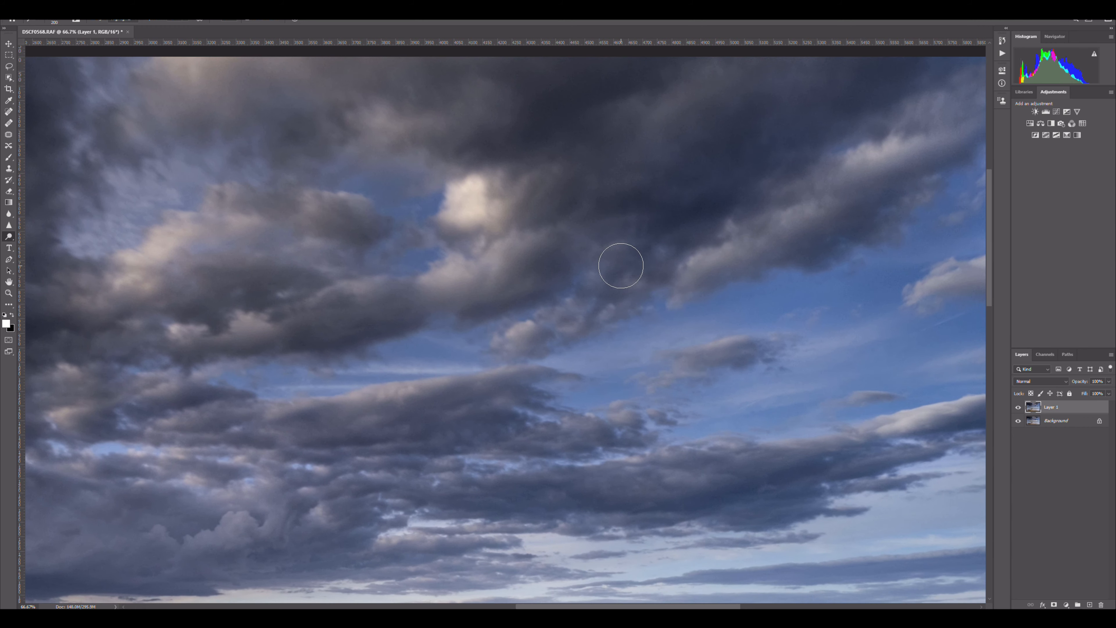
key("ctrl+minus")
key("ctrl+minus")
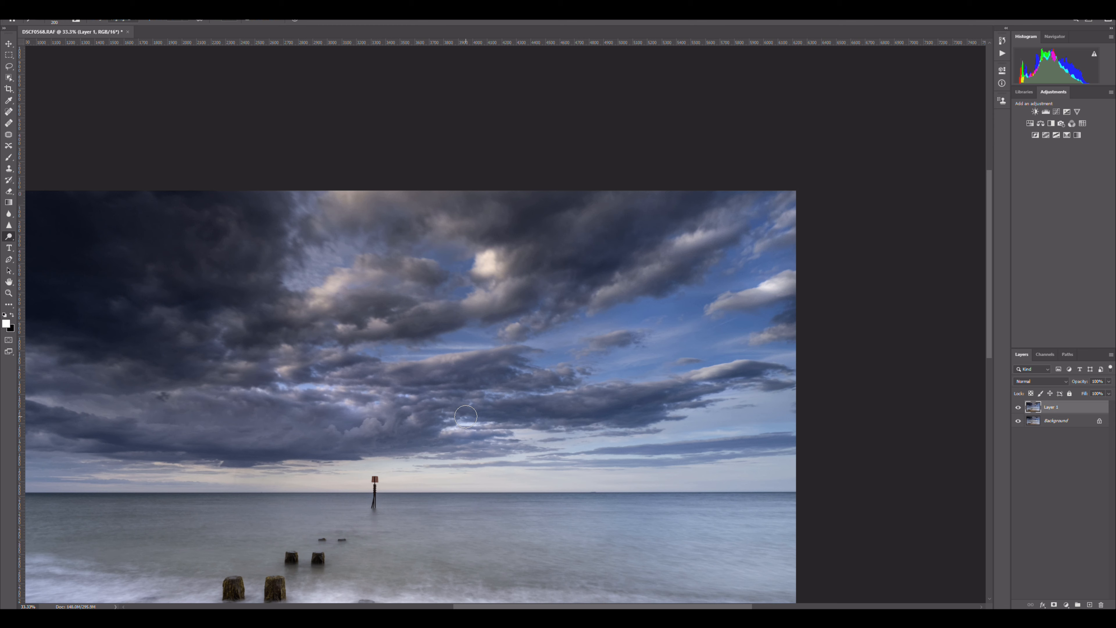
key("ctrl+minus")
key("ctrl+minus")
key("ctrl+plus")
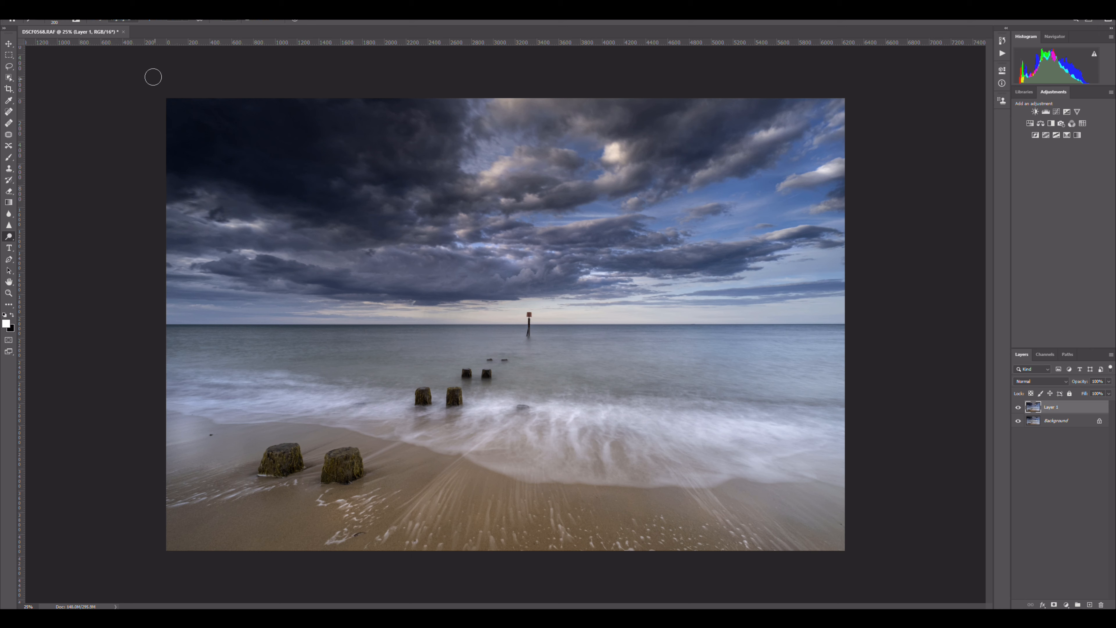
- Dodge the two large moss-covered wooden posts in the foreground of the beach
left_click(136, 20)
left_click(129, 28)
key("ctrl+plus")
key("ctrl+plus")
key("ctrl+plus")
key("ctrl+plus")
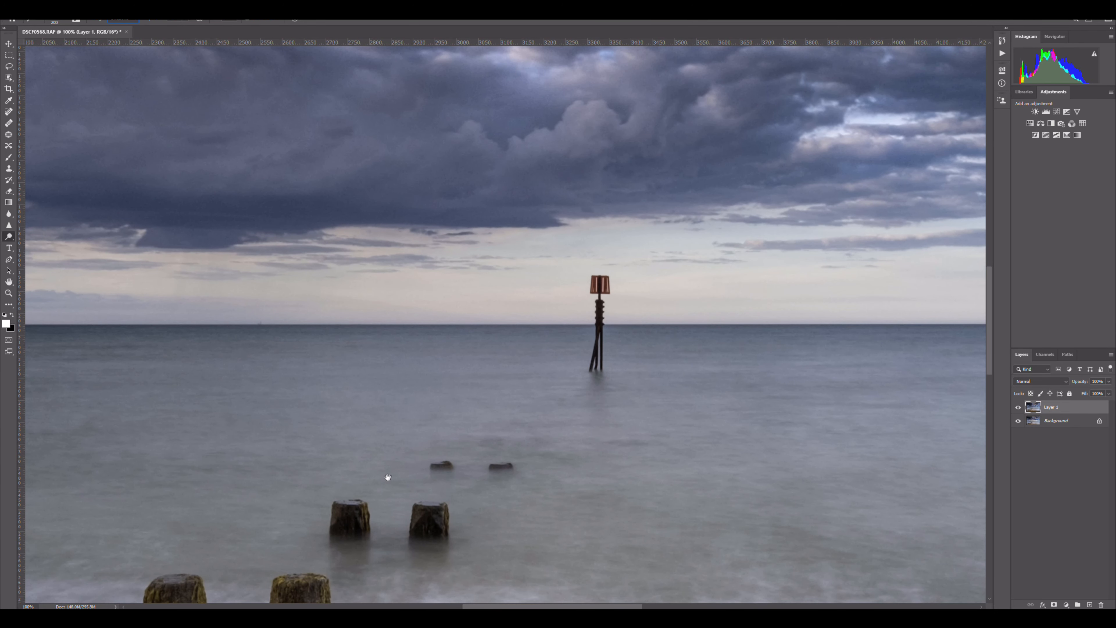
left_click_drag(388, 477, 650, 115)
left_click_drag(465, 312, 699, 188)
mouse_move(365, 382)
left_mouse_down()
mouse_move(353, 445)
mouse_move(358, 404)
mouse_move(325, 385)
left_mouse_up()
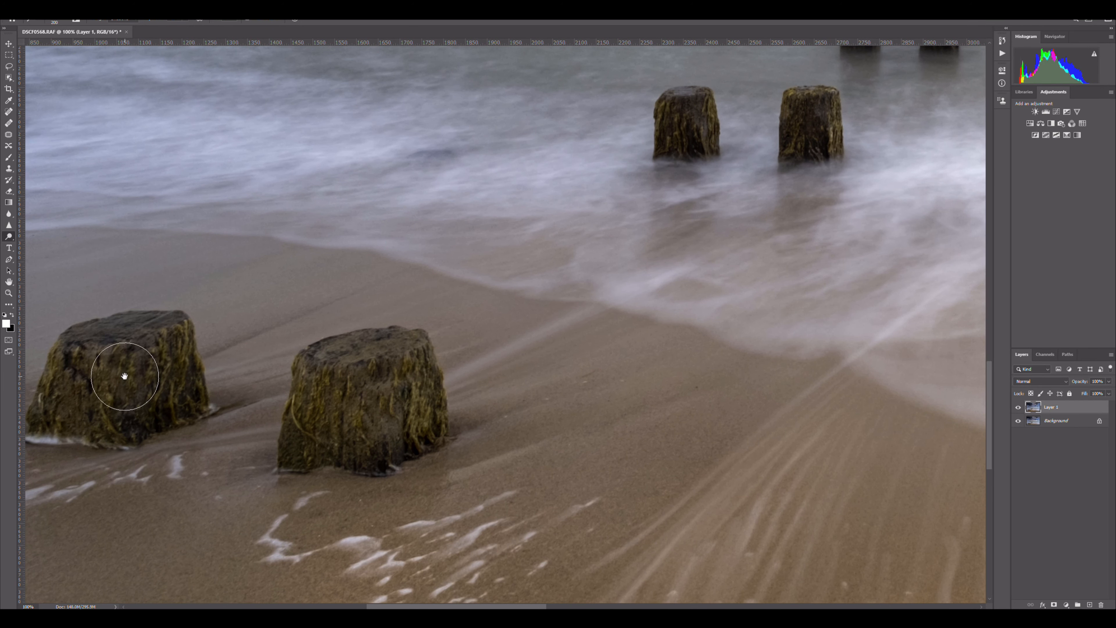
mouse_move(125, 376)
left_mouse_down()
mouse_move(91, 371)
mouse_move(130, 355)
mouse_move(127, 400)
mouse_move(157, 381)
left_mouse_up()
- Dodge the more distant pairs of wooden posts standing in the water, shrinking the brush to fit them
key("bracketleft")
key("bracketleft")
key("bracketleft")
key("bracketleft")
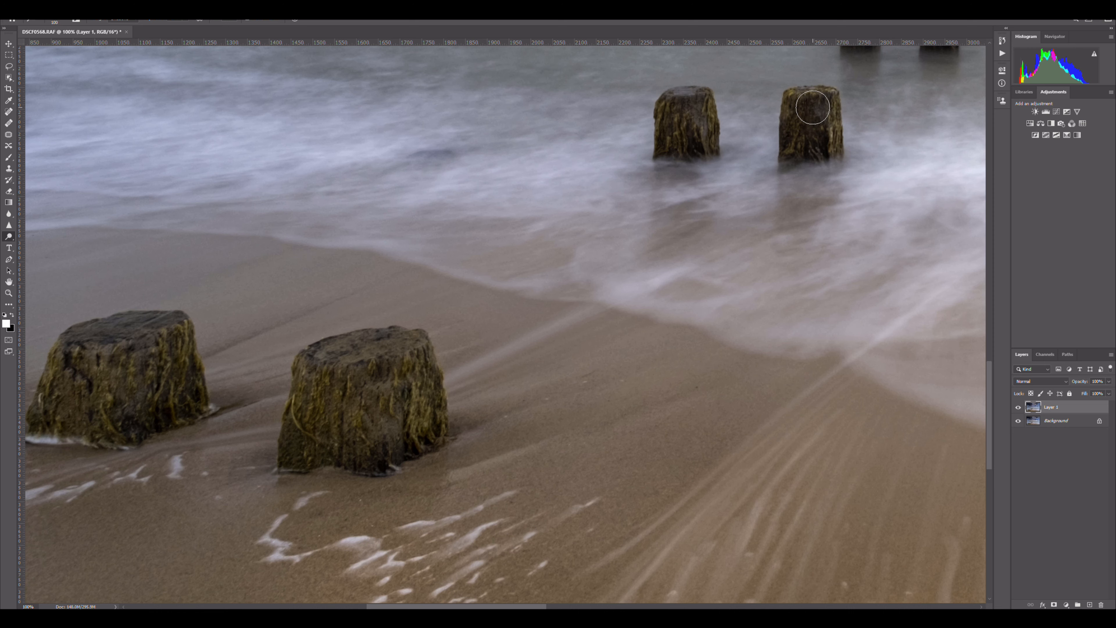
mouse_move(743, 192)
left_mouse_down()
mouse_move(610, 289)
mouse_move(443, 439)
left_mouse_up()
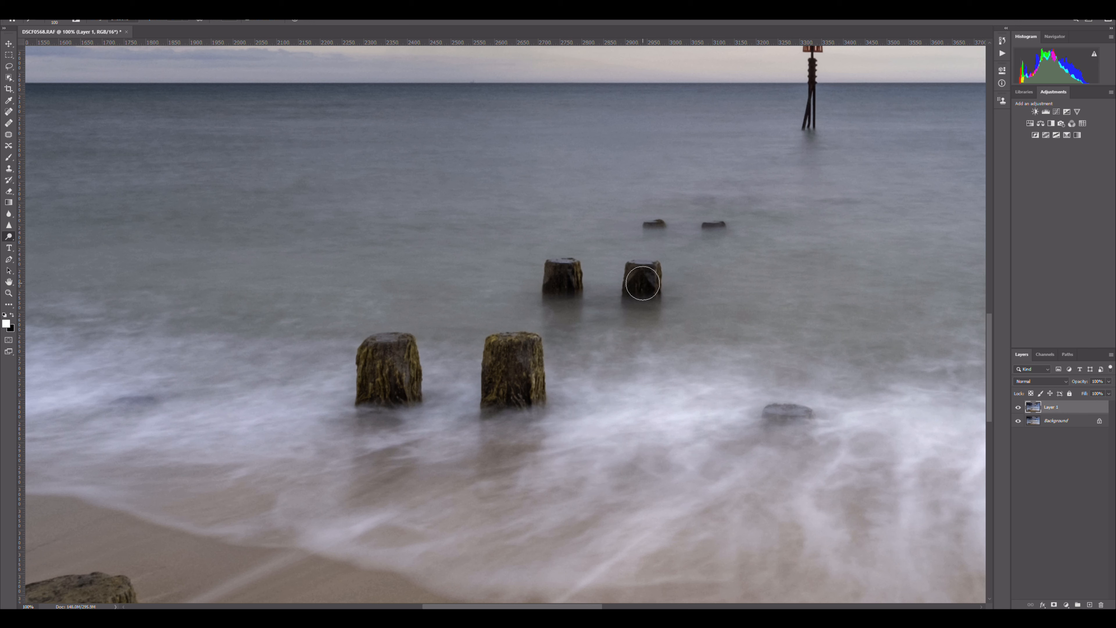
key("bracketleft")
key("bracketleft")
key("bracketleft")
key("bracketleft")
- Toggle the dodged layer's visibility to compare the wooden posts with the original
left_click(1018, 407)
left_click(1018, 407)
left_click(1019, 407)
left_click(1018, 407)
left_click(1018, 407)
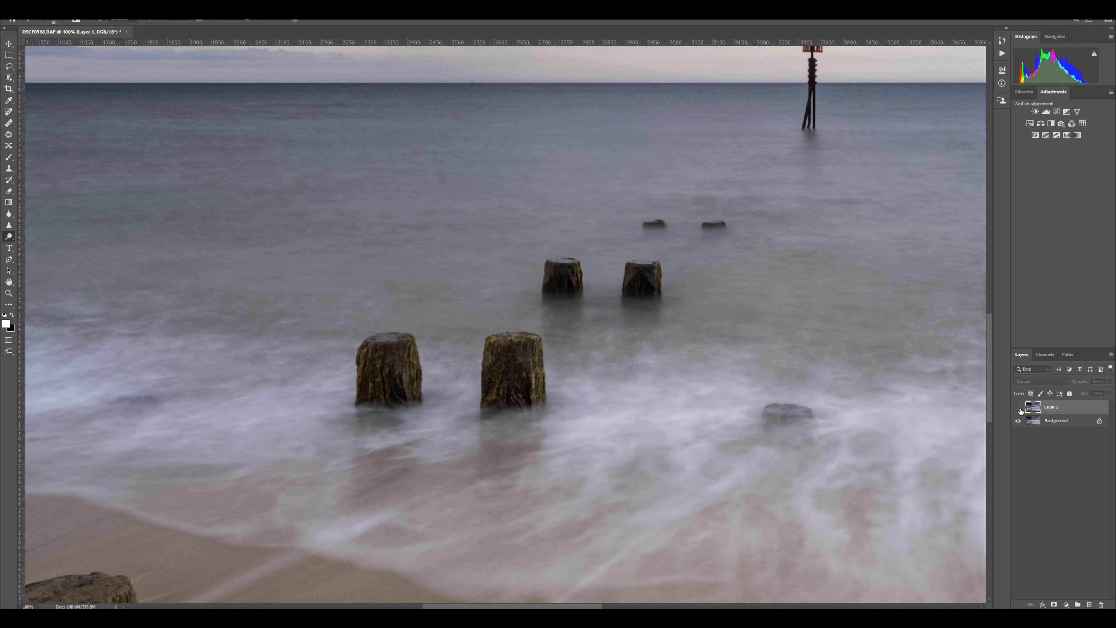
left_click(1018, 408)
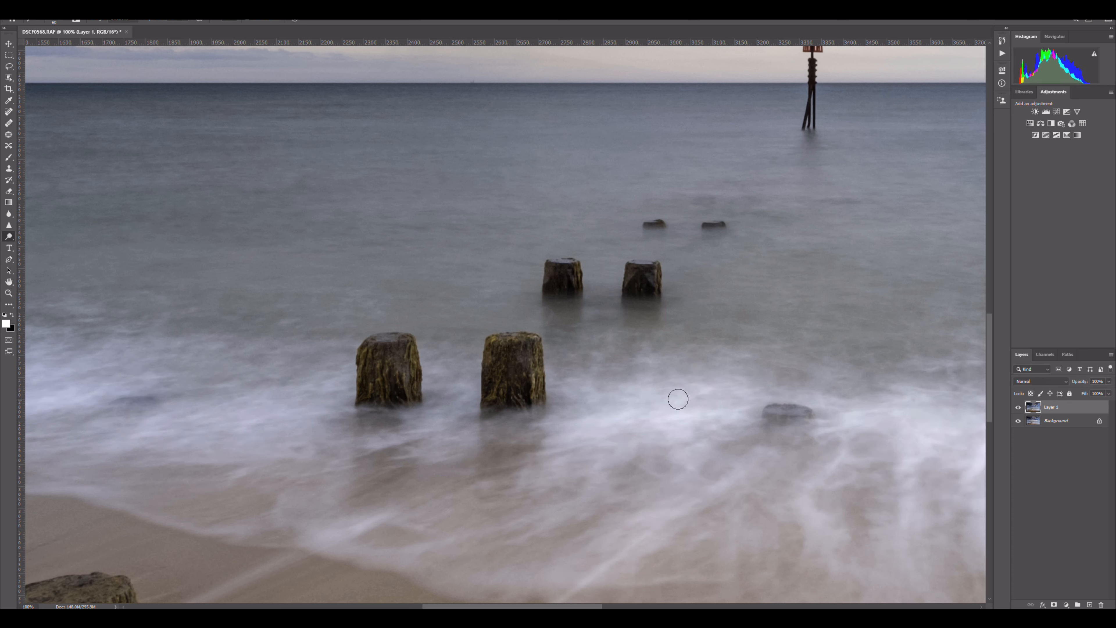
- Use the Burn tool to darken parts of the clouds and beach, varying the brush size for each area
key("ctrl+minus")
key("ctrl+minus")
key("ctrl+minus")
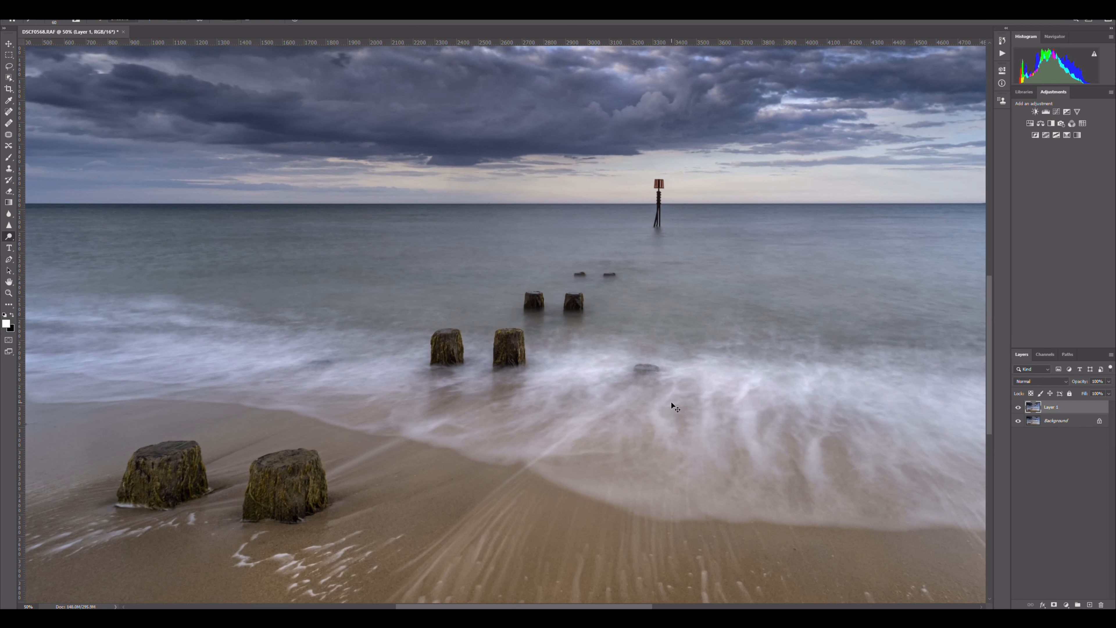
key("ctrl+minus")
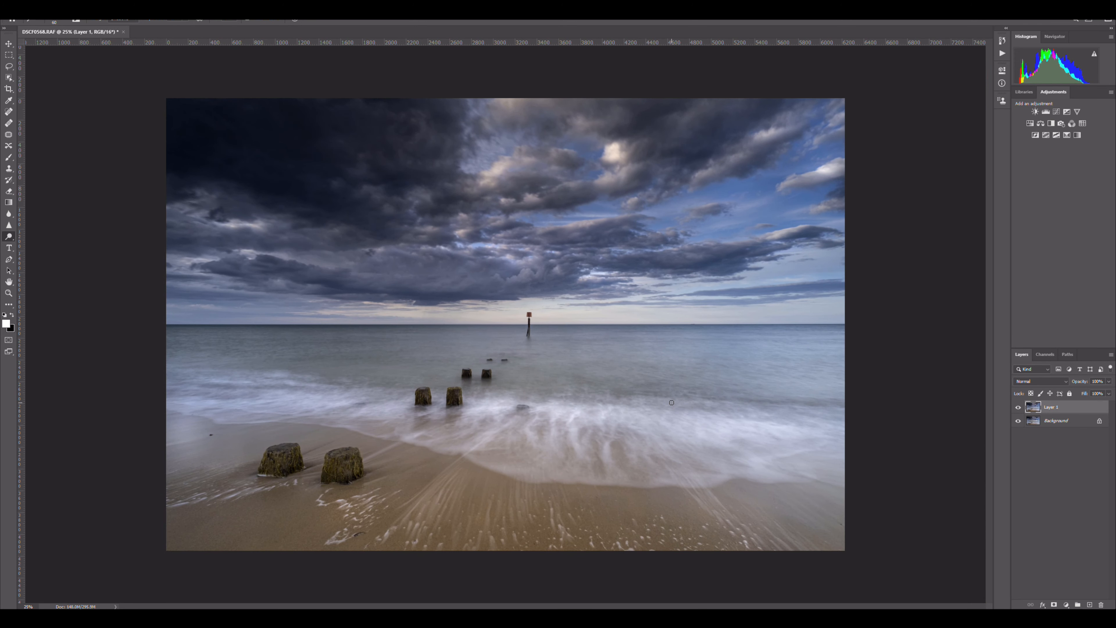
right_click(14, 233)
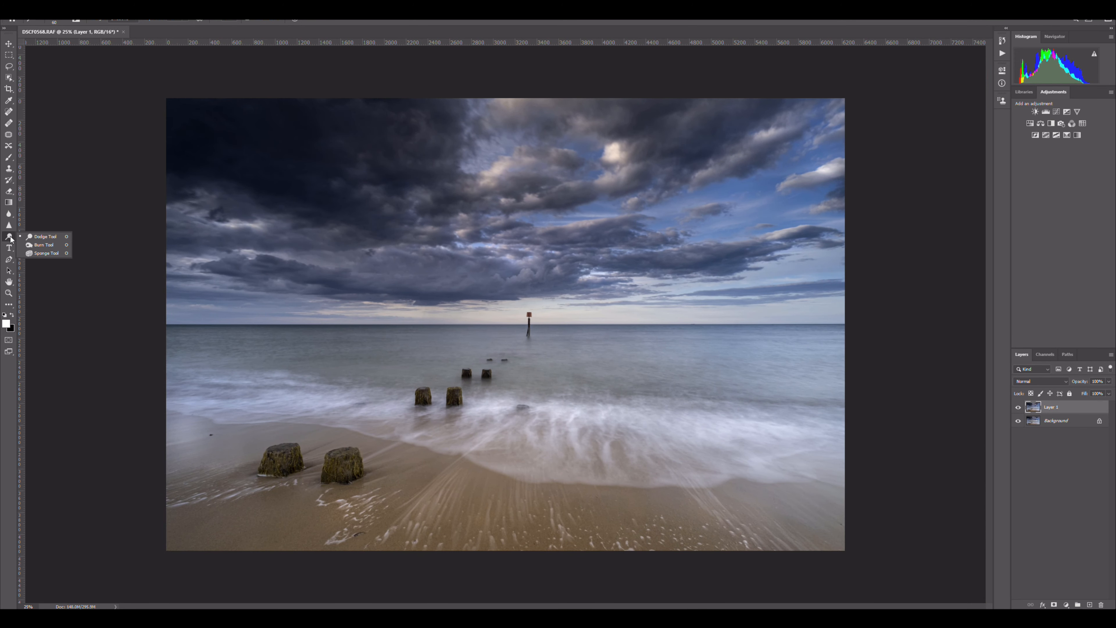
left_click(43, 245)
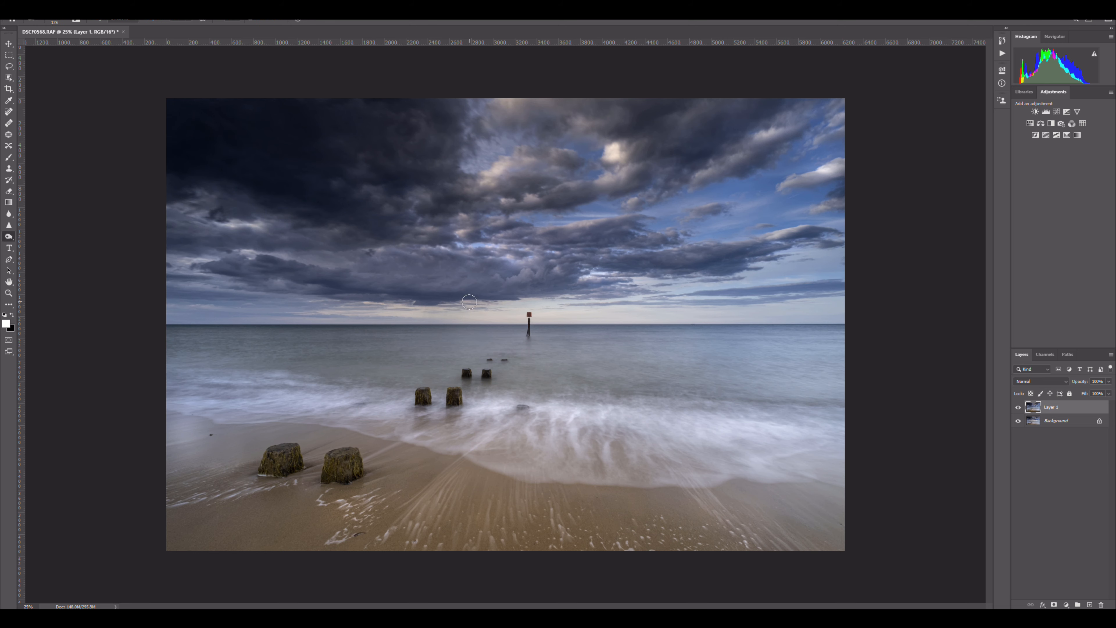
key("bracketright")
key("bracketright")
key("bracketright")
key("bracketright")
key("bracketright")
key("bracketleft")
key("bracketleft")
key("bracketleft")
key("bracketleft")
key("bracketright")
key("bracketright")
key("bracketright")
key("bracketright")
key("bracketright")
key("bracketright")
key("bracketright")
key("bracketright")
key("bracketright")
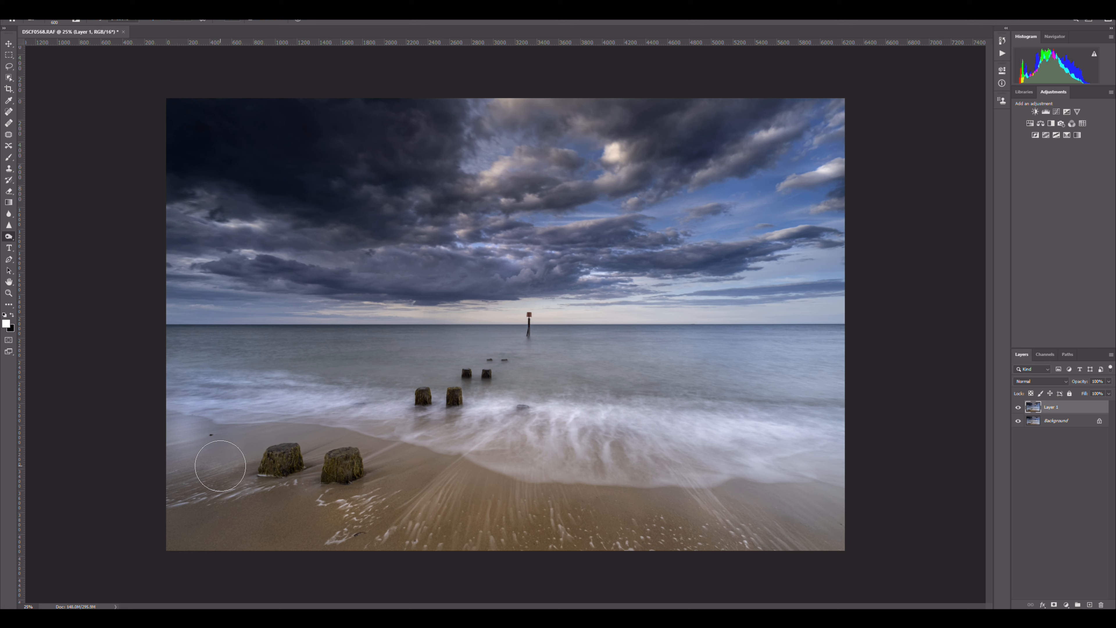
- Compare the dodged and burned layer with the original by toggling its visibility, and merge it into the background
left_click(1018, 408)
left_click(1018, 408)
left_click(1018, 408)
left_click(1018, 408)
key("ctrl+e")
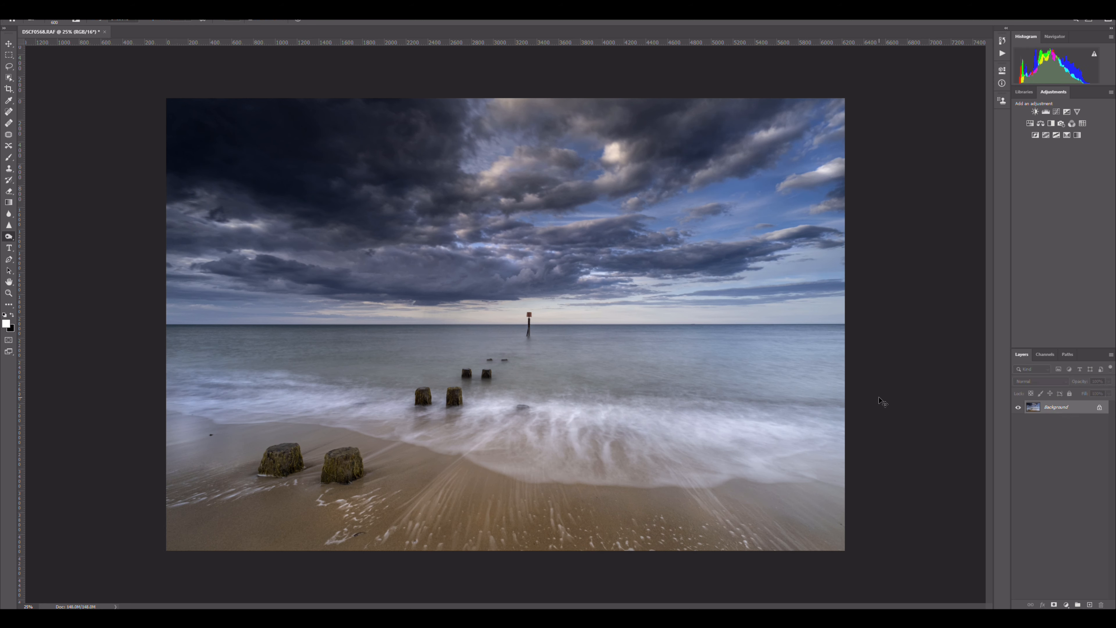
- Apply Nik Collection's Dfine 2 automatic noise reduction to a duplicate of the background layer, and merge all layers
key("ctrl+j")
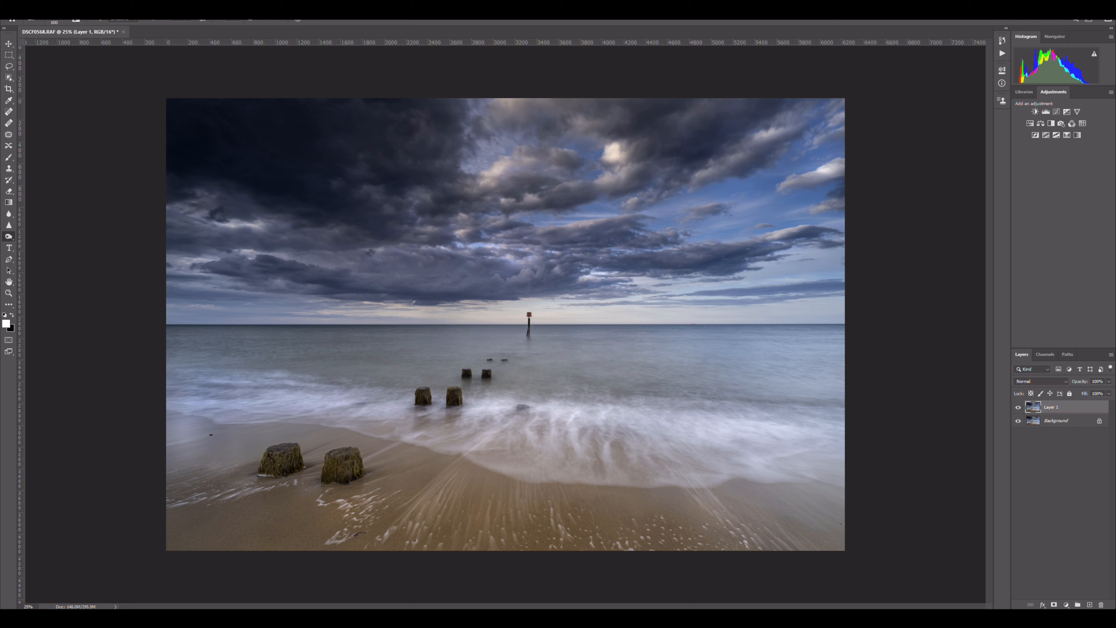
left_click(119, 5)
mouse_move(166, 191)
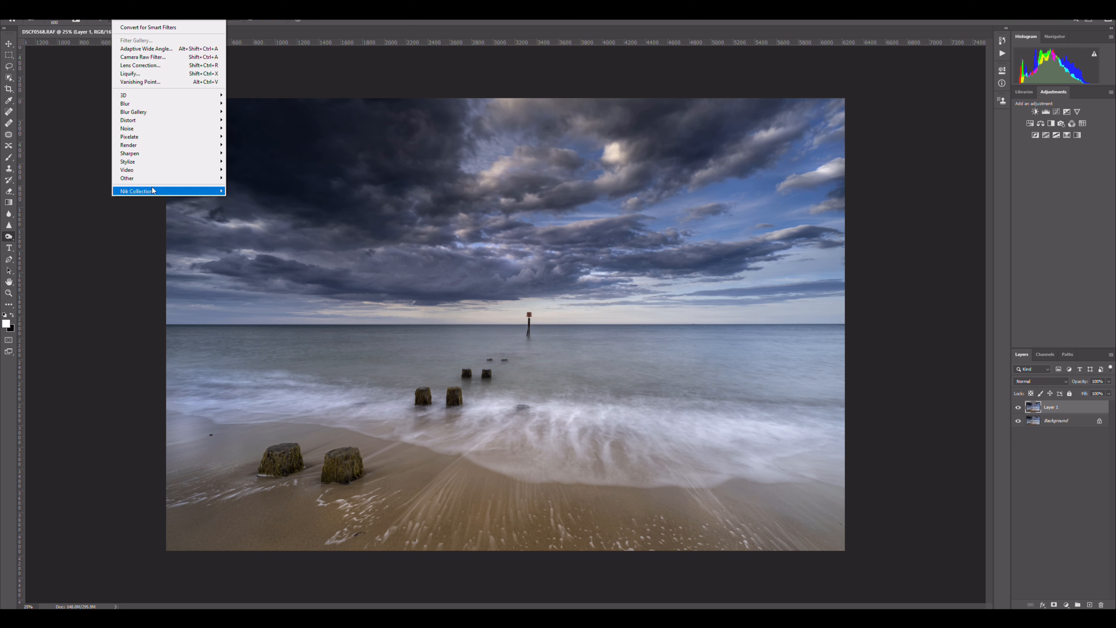
left_click(233, 200)
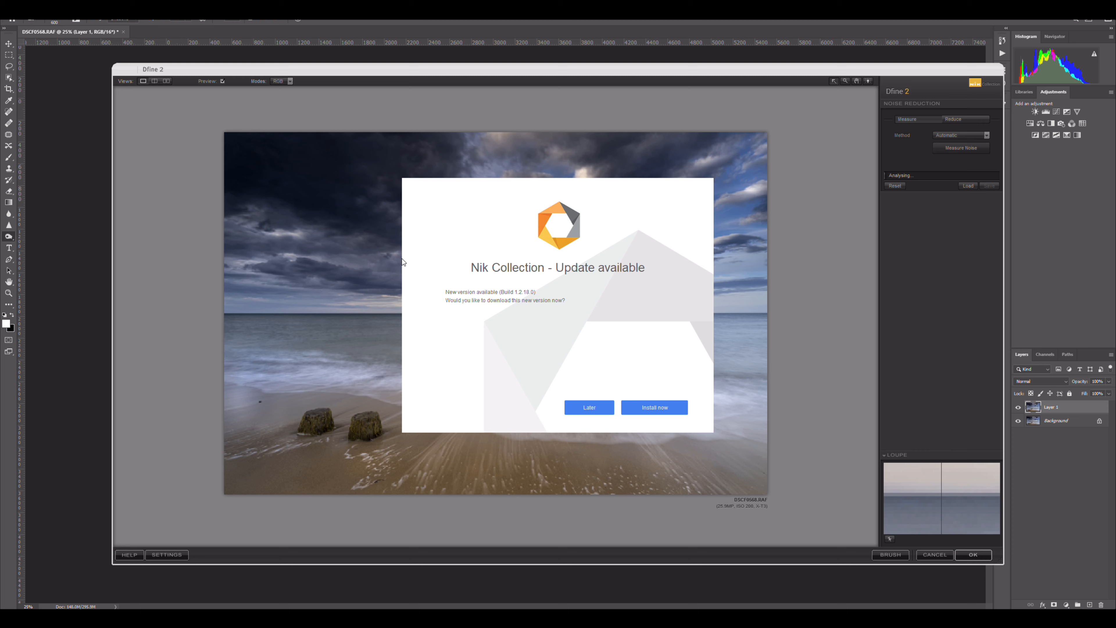
left_click(589, 408)
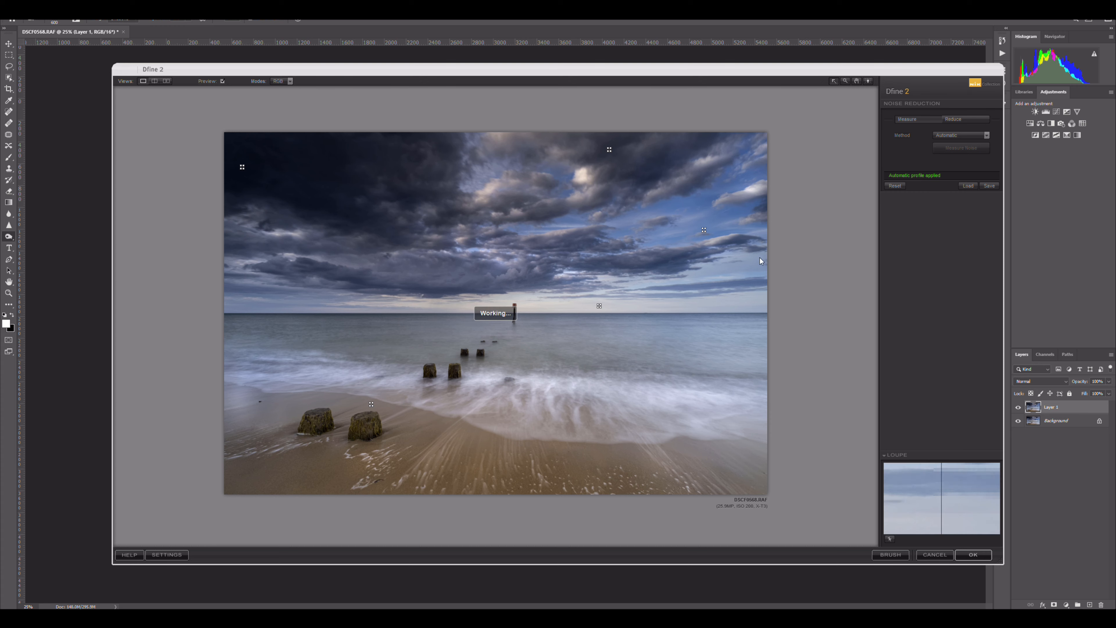
left_click(974, 555)
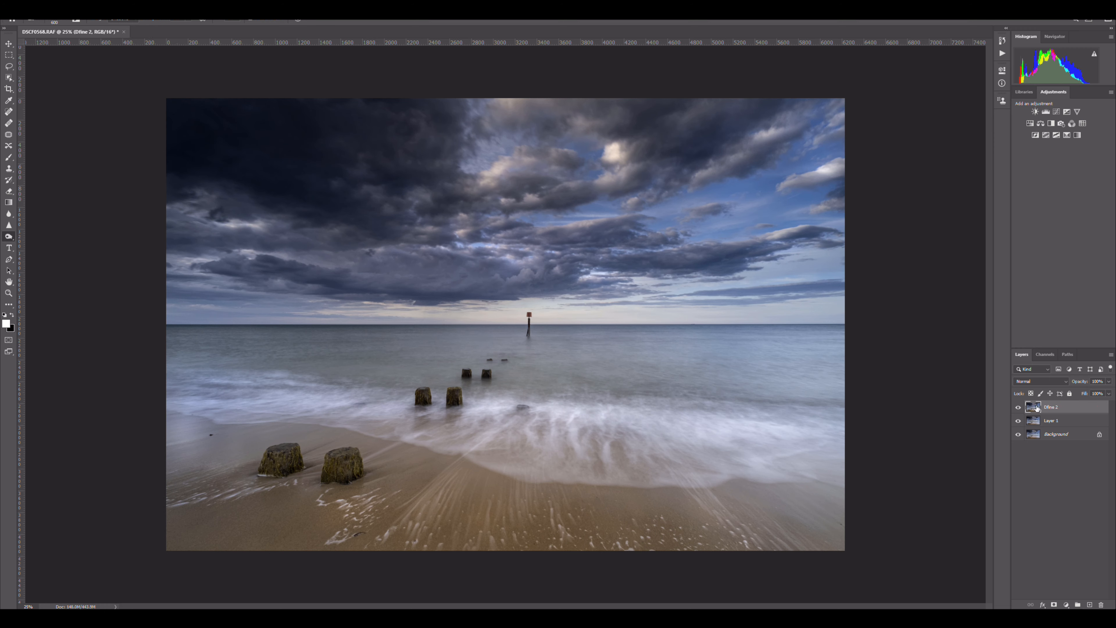
key("ctrl+shift+e")
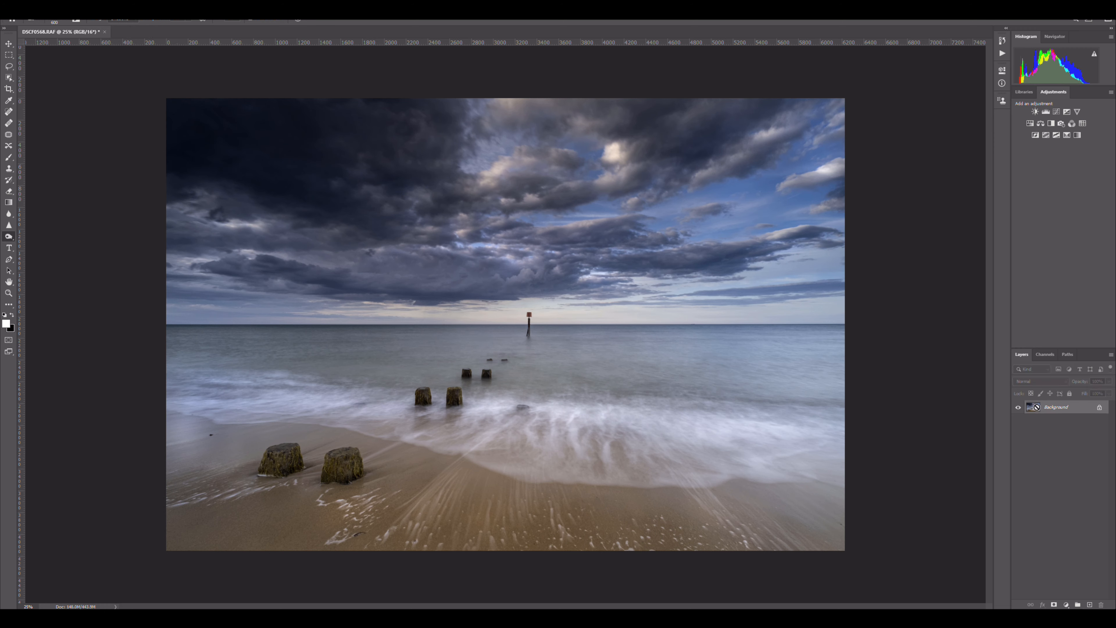
- Sharpen the image with a duplicate layer filtered by a 1.2-pixel High Pass and blended in Overlay mode
key("ctrl+j")
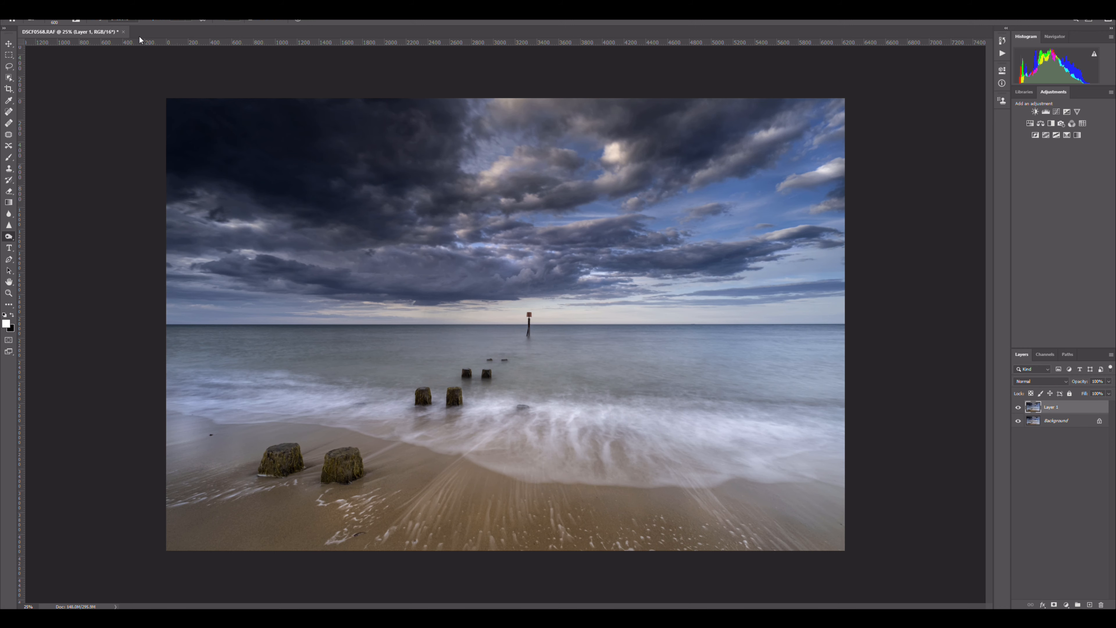
left_click(120, 15)
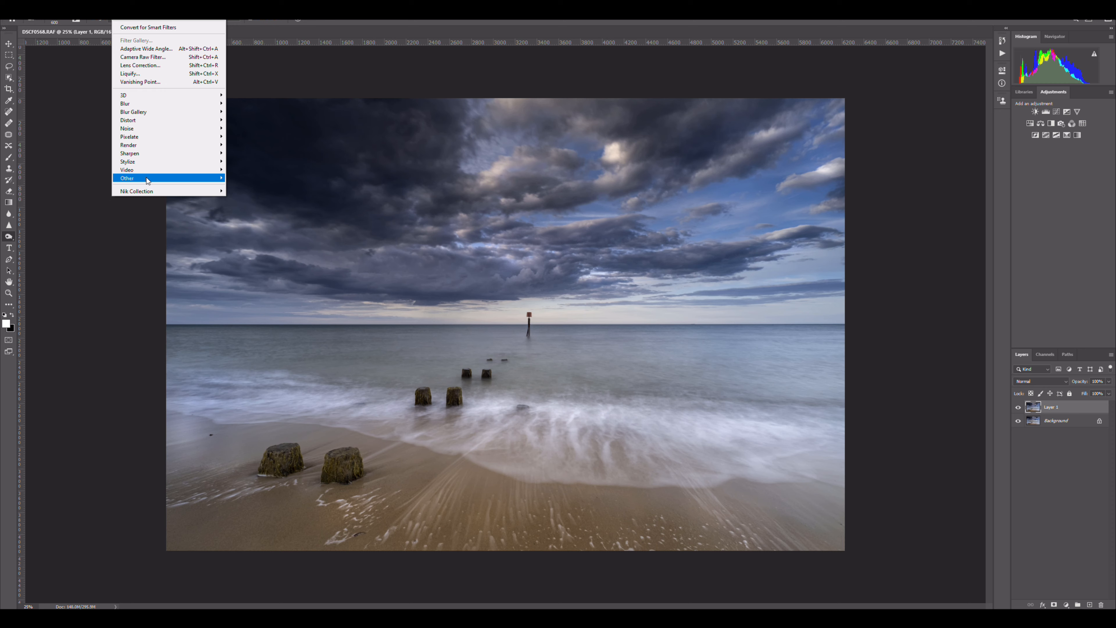
mouse_move(204, 182)
left_click(240, 186)
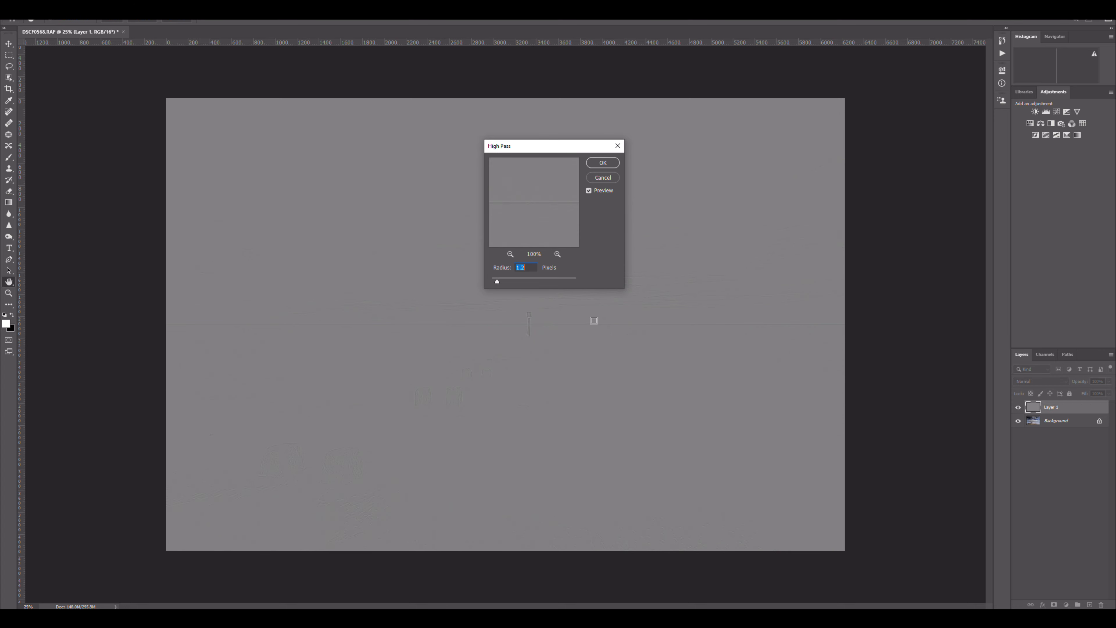
left_click(603, 163)
key("o")
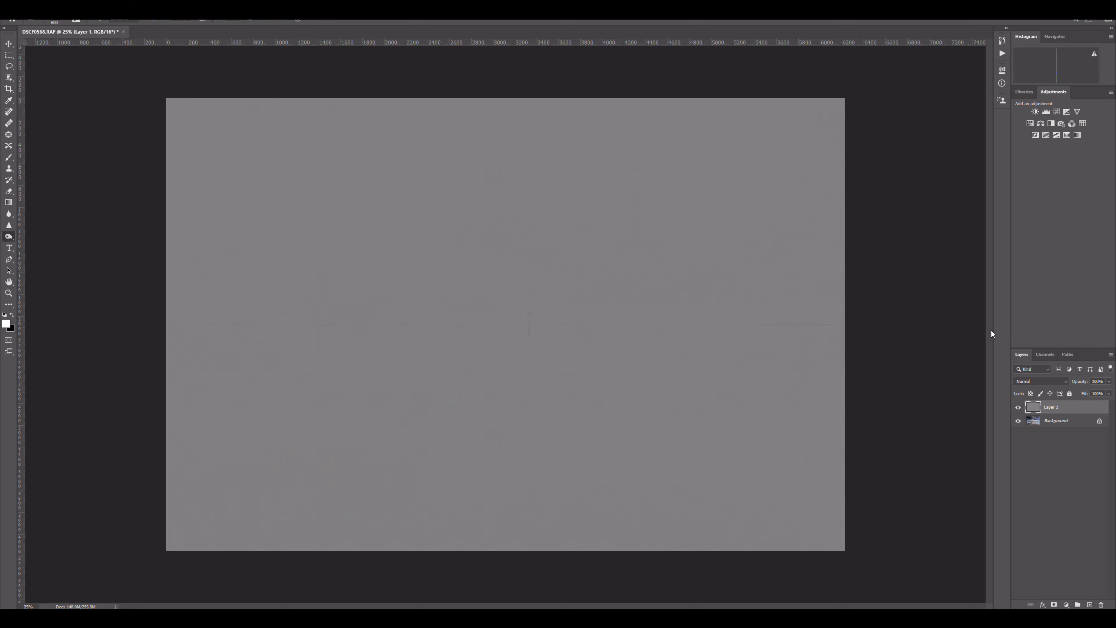
left_click(1051, 382)
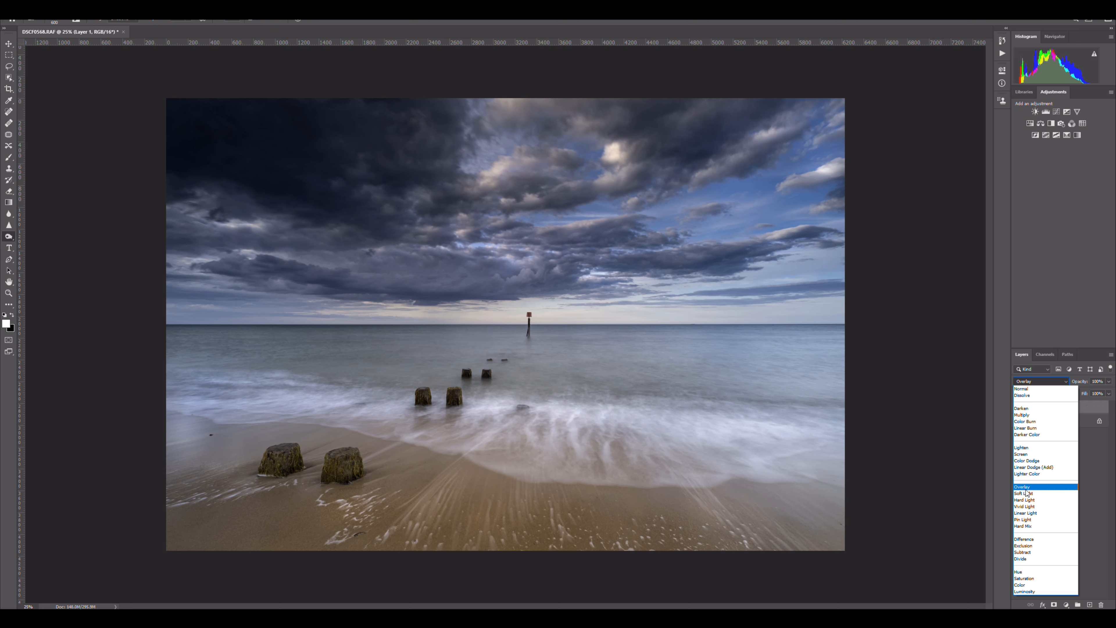
left_click(1025, 490)
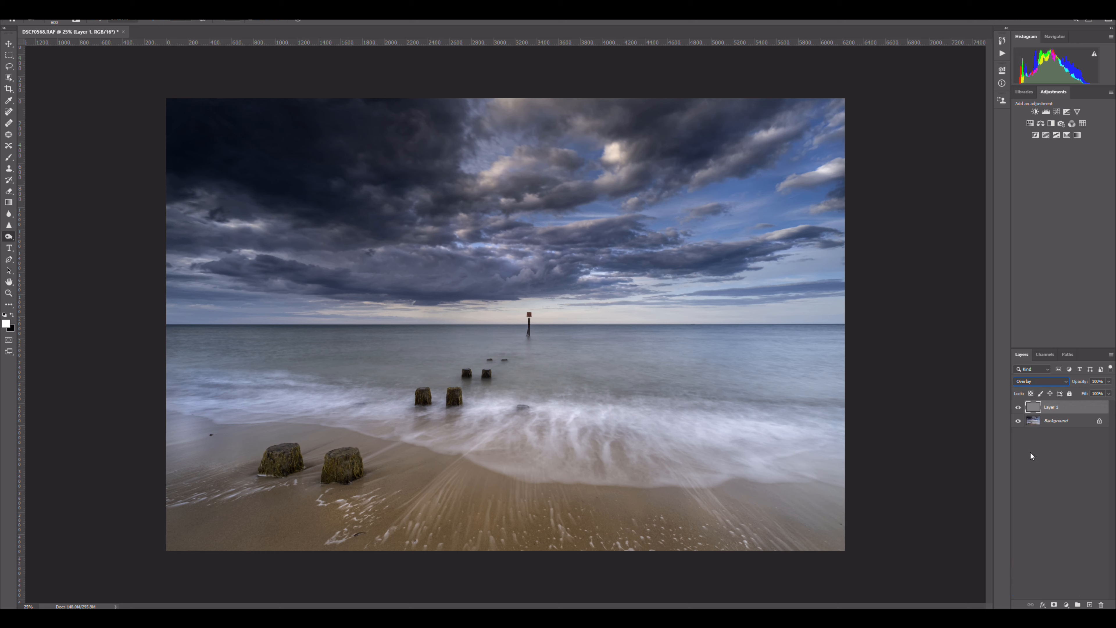
- Merge the High Pass layer into the background, inspect the foreground posts, and undo the merge
key("Delete")
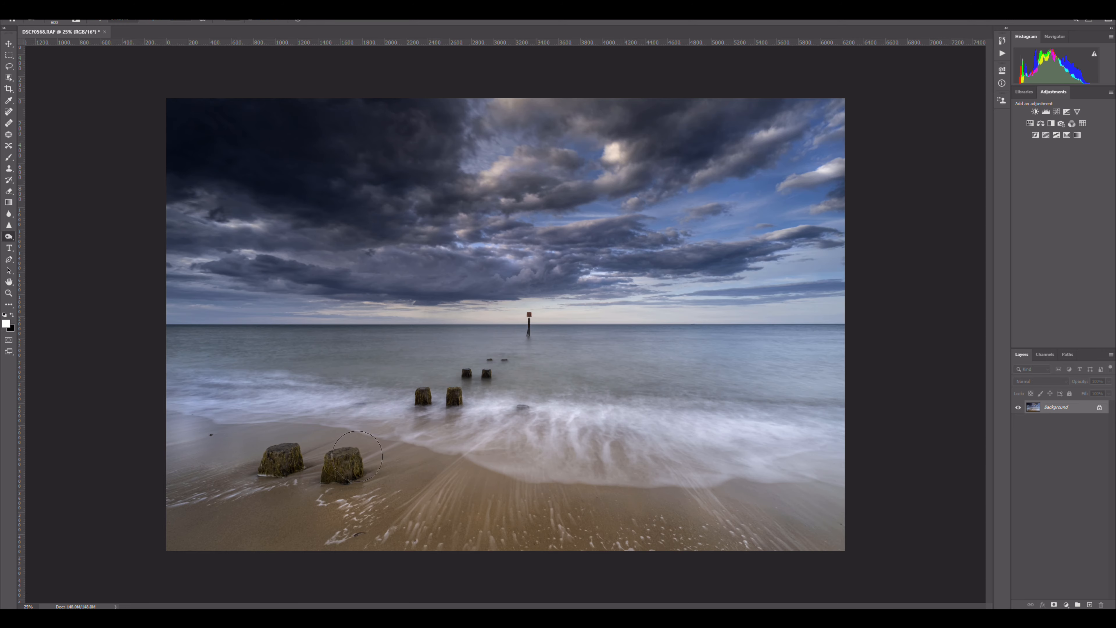
key("ctrl+plus")
key("ctrl+plus")
key("ctrl+plus")
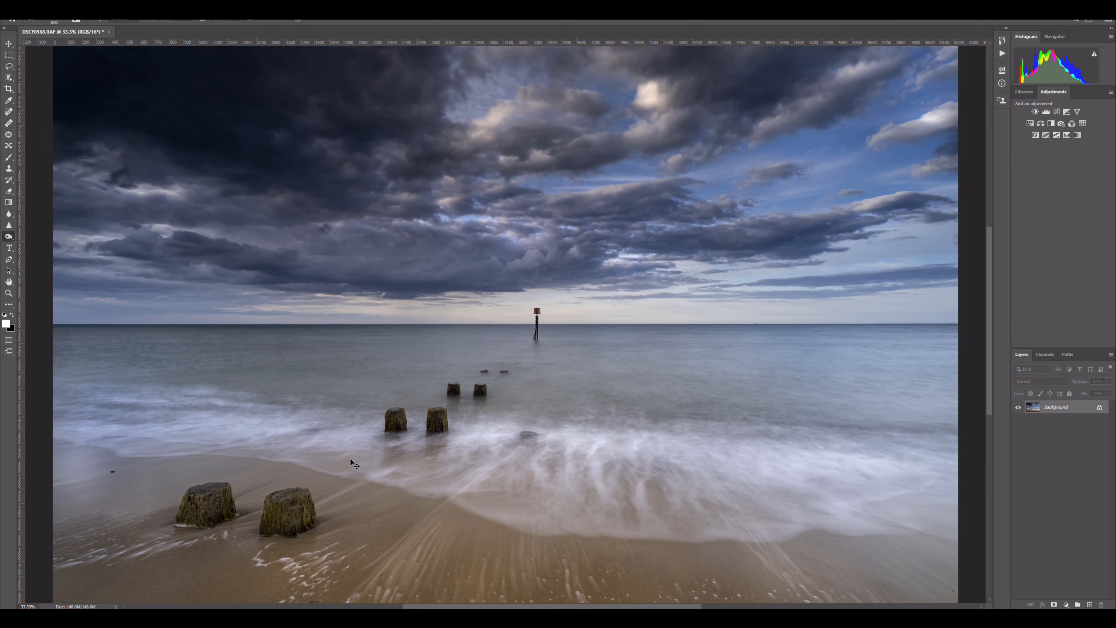
left_click_drag(347, 480, 717, 130)
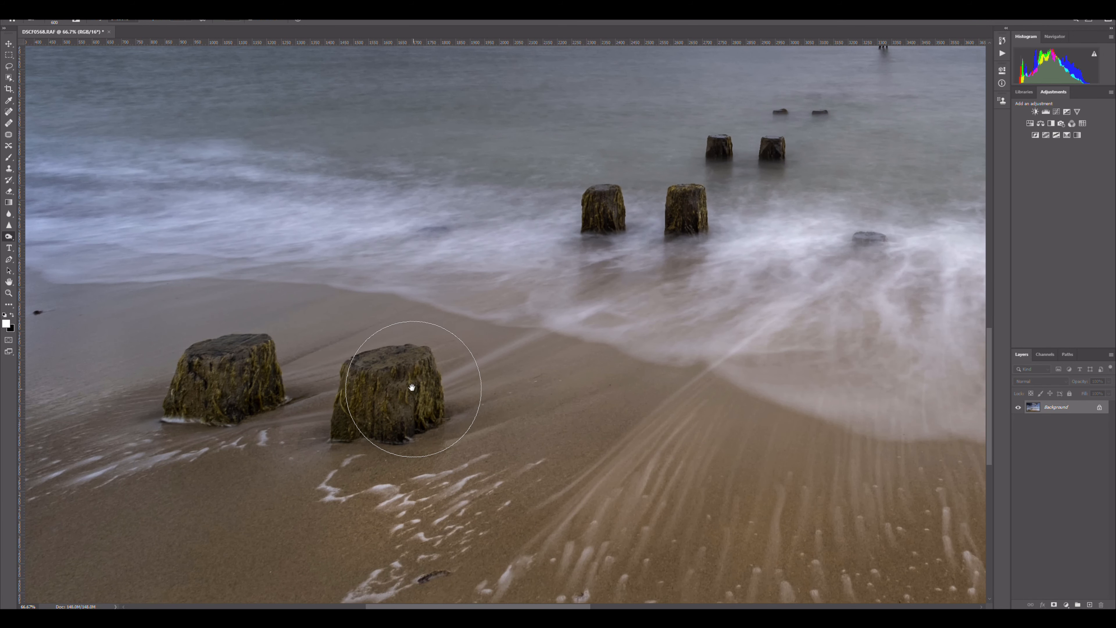
key("ctrl+shift+n")
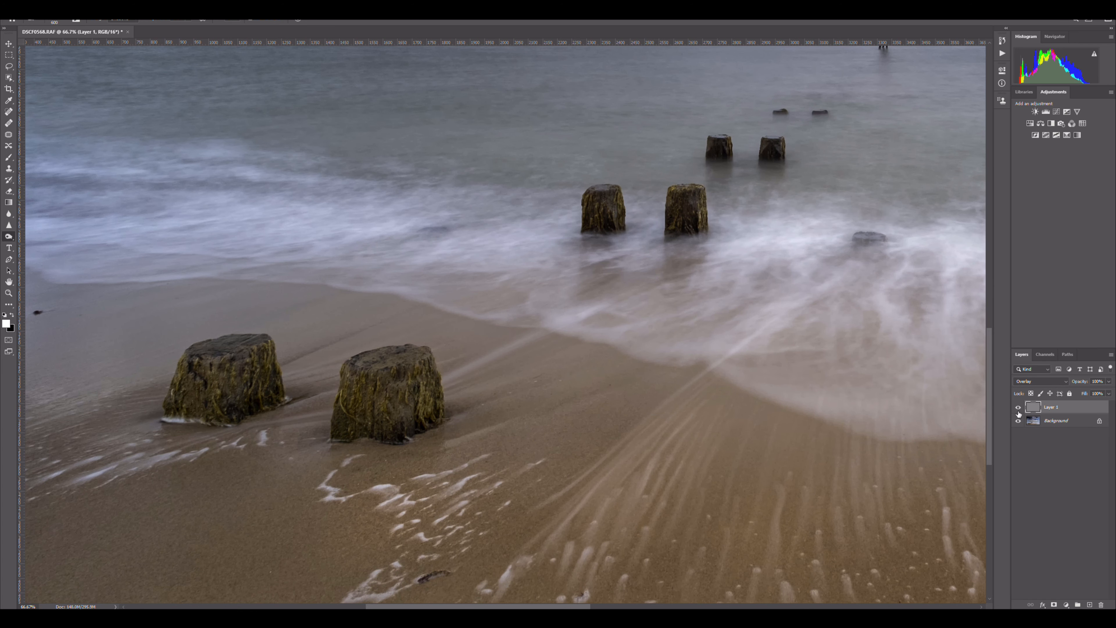
- Toggle the High Pass layer's visibility to compare the sharpness of the posts and foam
left_click(1018, 408)
left_click(1018, 408)
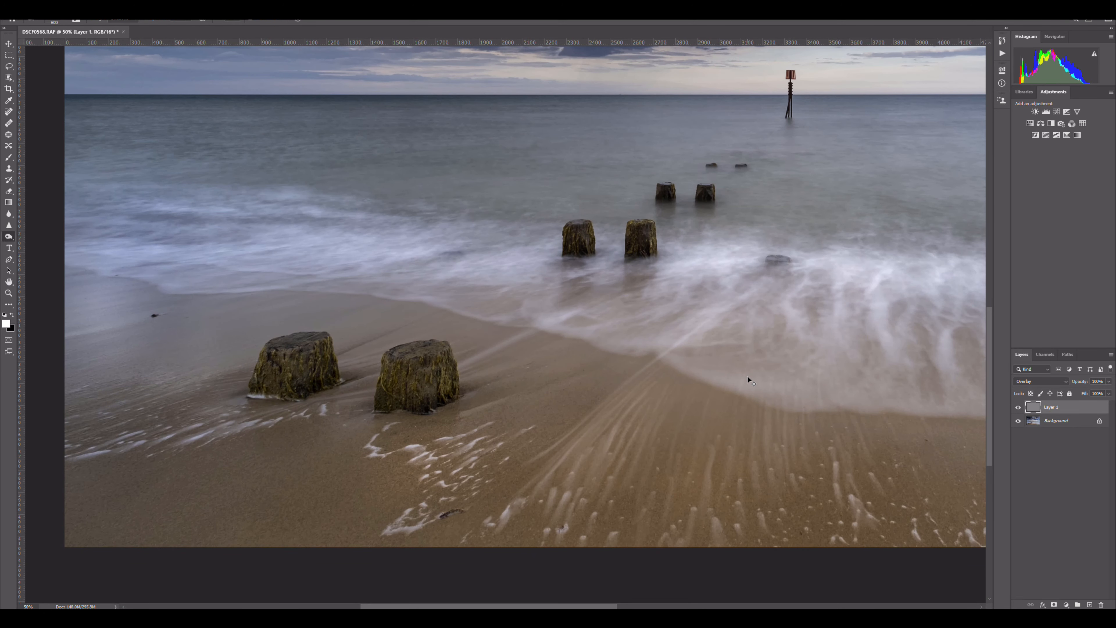
key("ctrl+minus")
key("ctrl+minus")
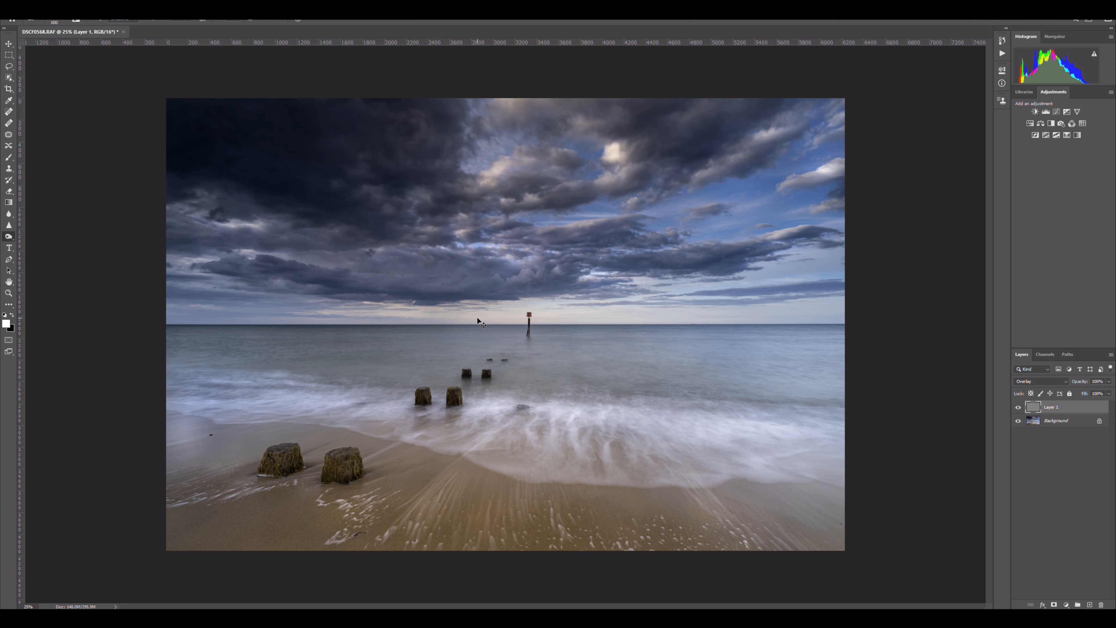
- Merge the Overlay sharpening layer into the background and save the edited photo
key("ctrl+e")
left_click(18, 5)
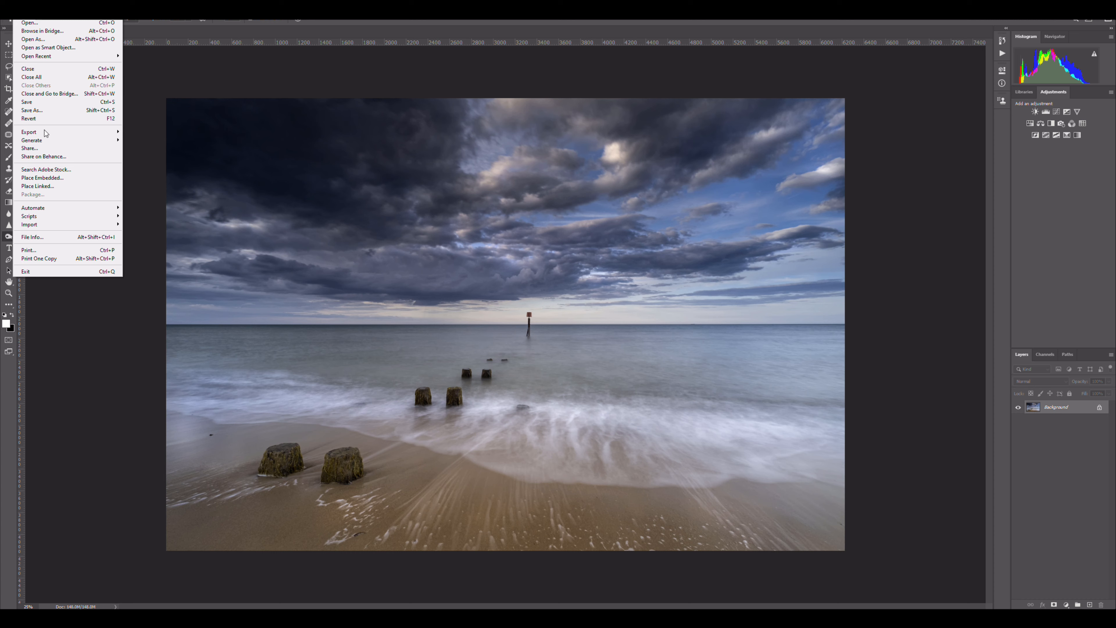
left_click(35, 101)
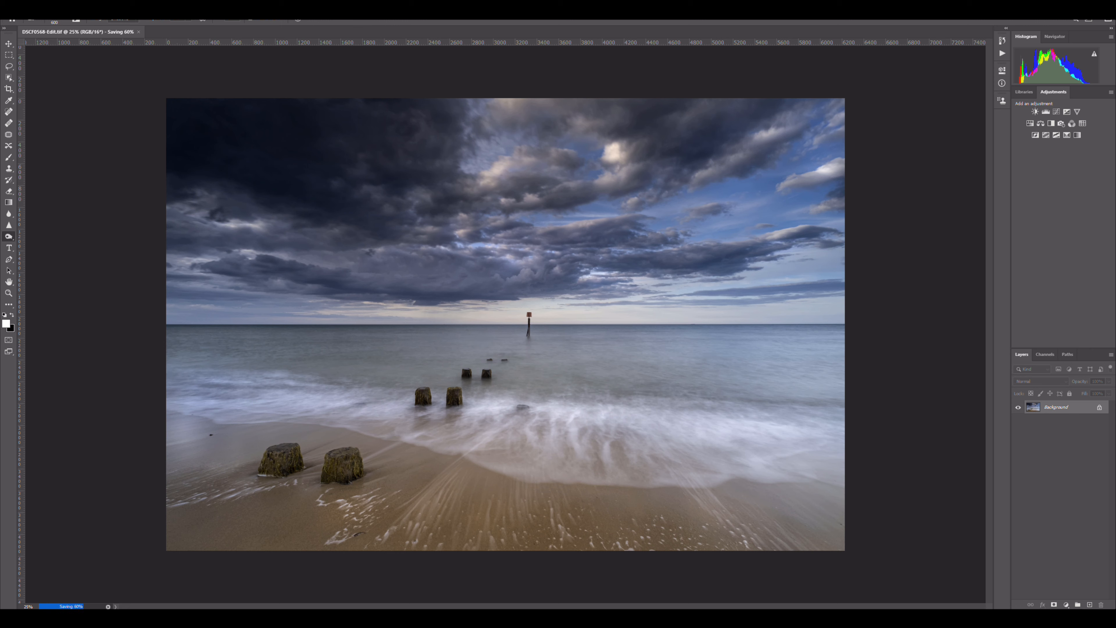
- Switch to Lightroom Classic and compare DSCF0568.RAF with DSCF0568-Edit.tif, both close up on the foreground posts and in full view
mouse_move(373, 618)
mouse_move(289, 618)
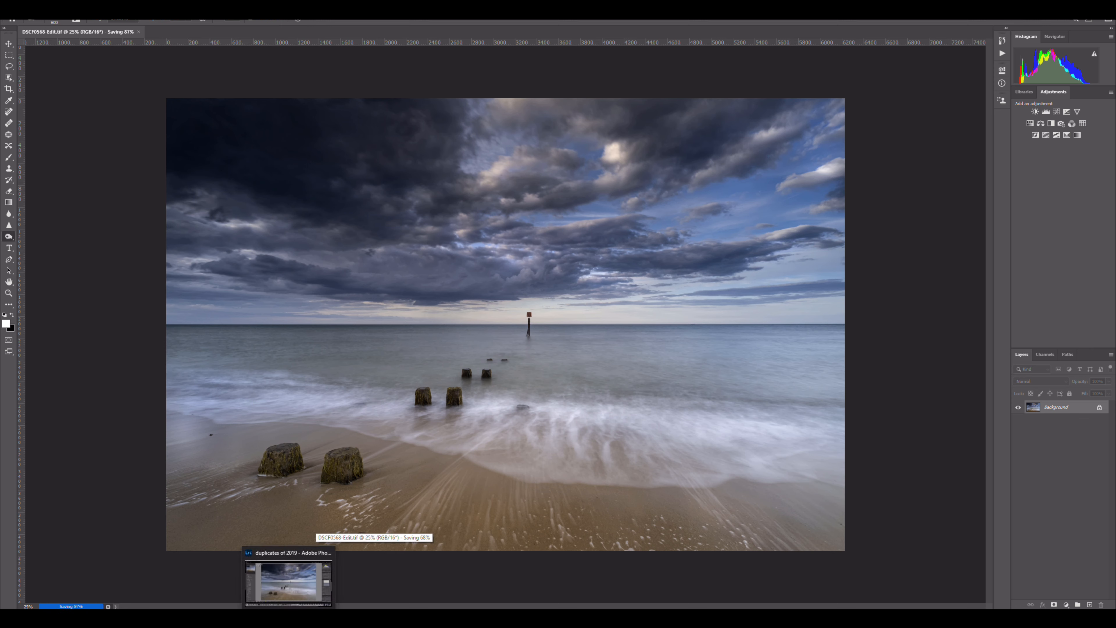
left_click(288, 580)
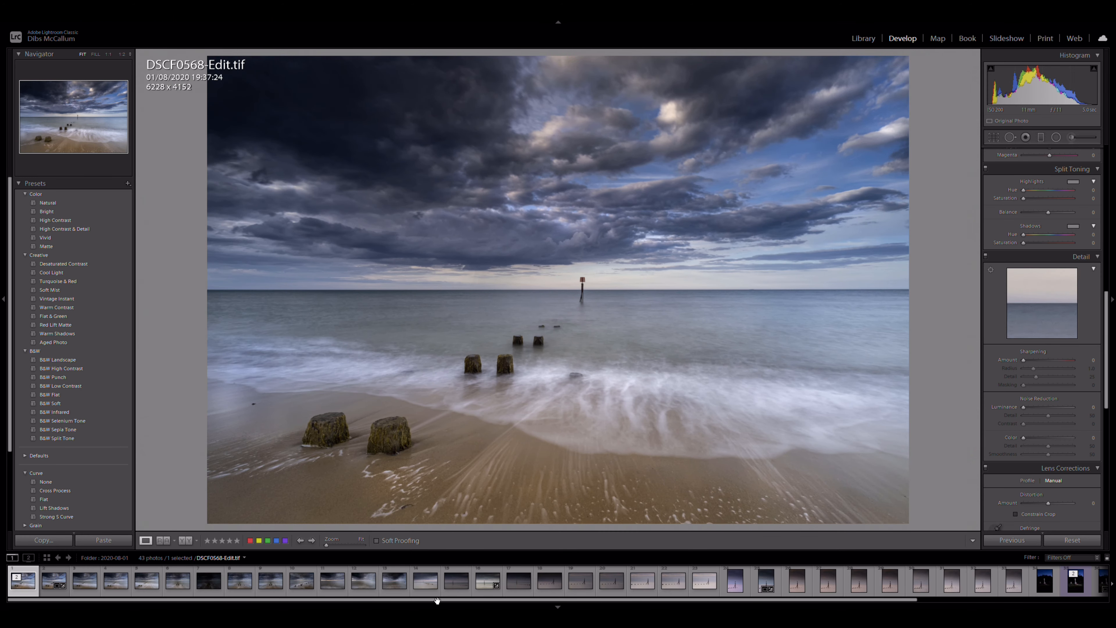
left_click(47, 593)
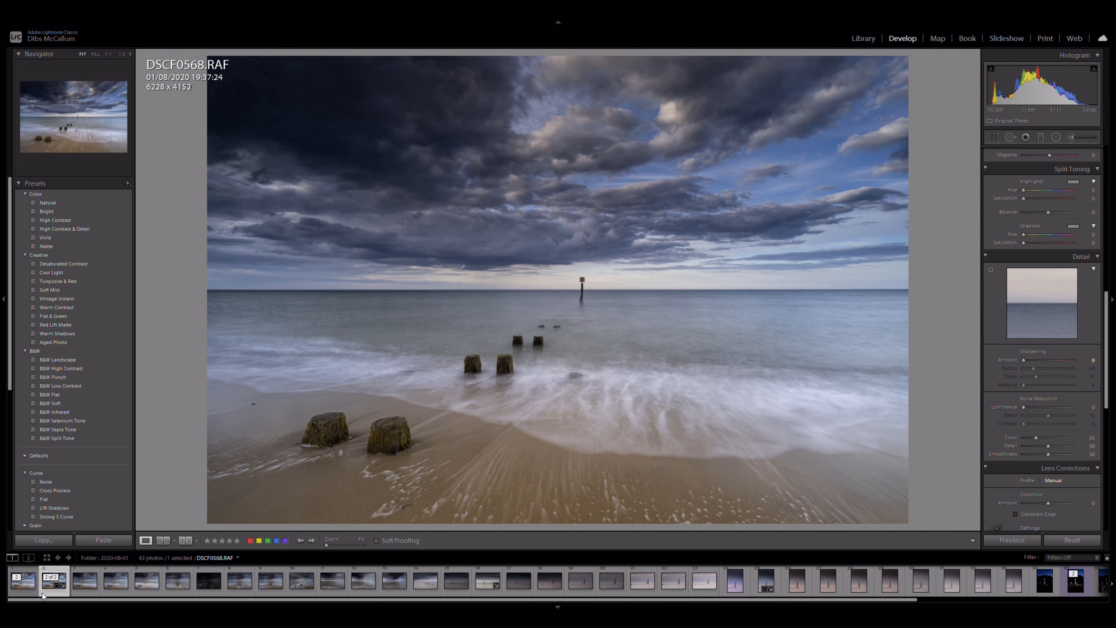
left_click(324, 439)
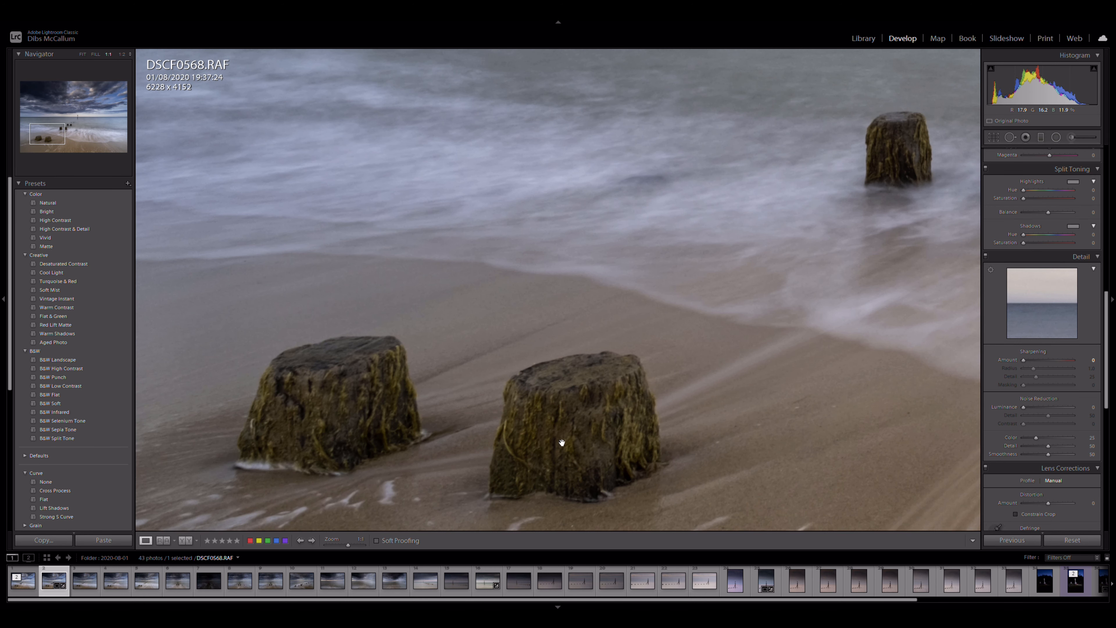
left_click(20, 594)
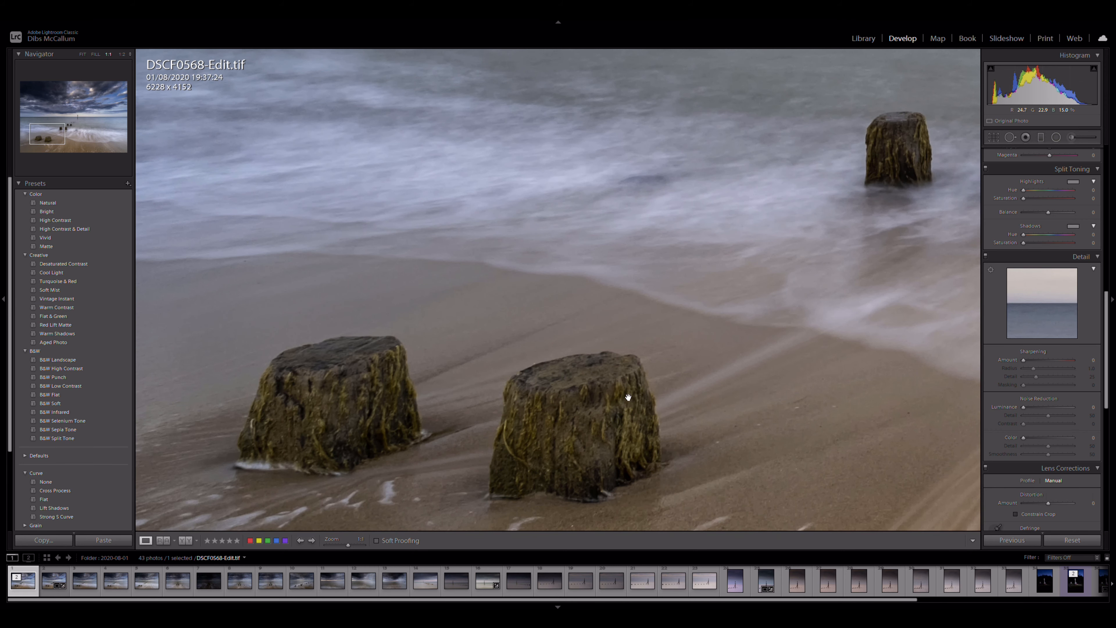
left_click(55, 596)
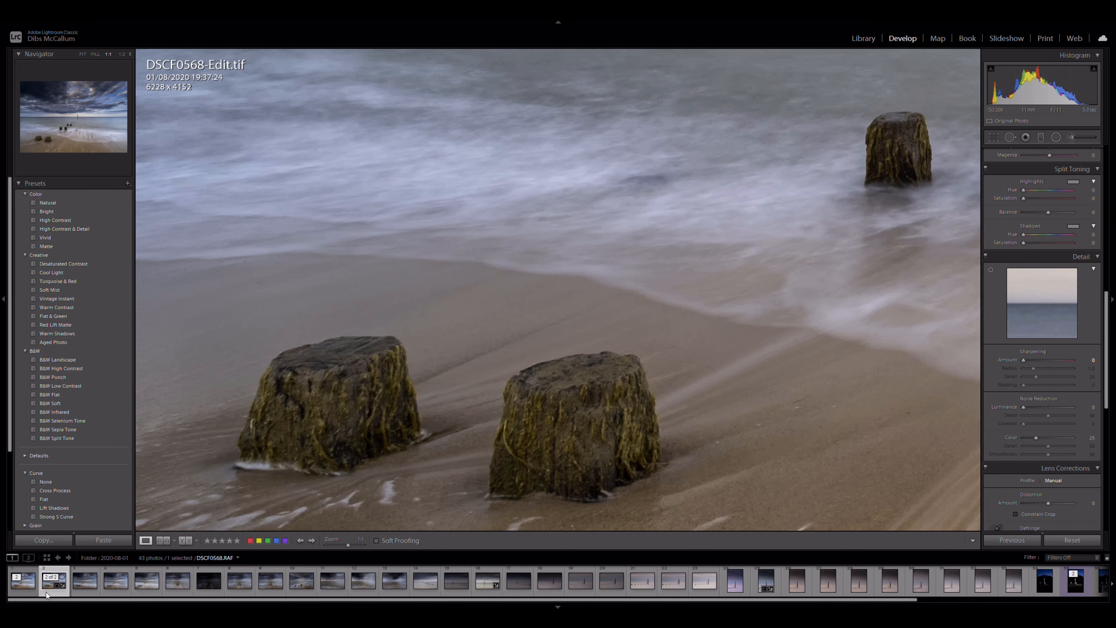
left_click(386, 404)
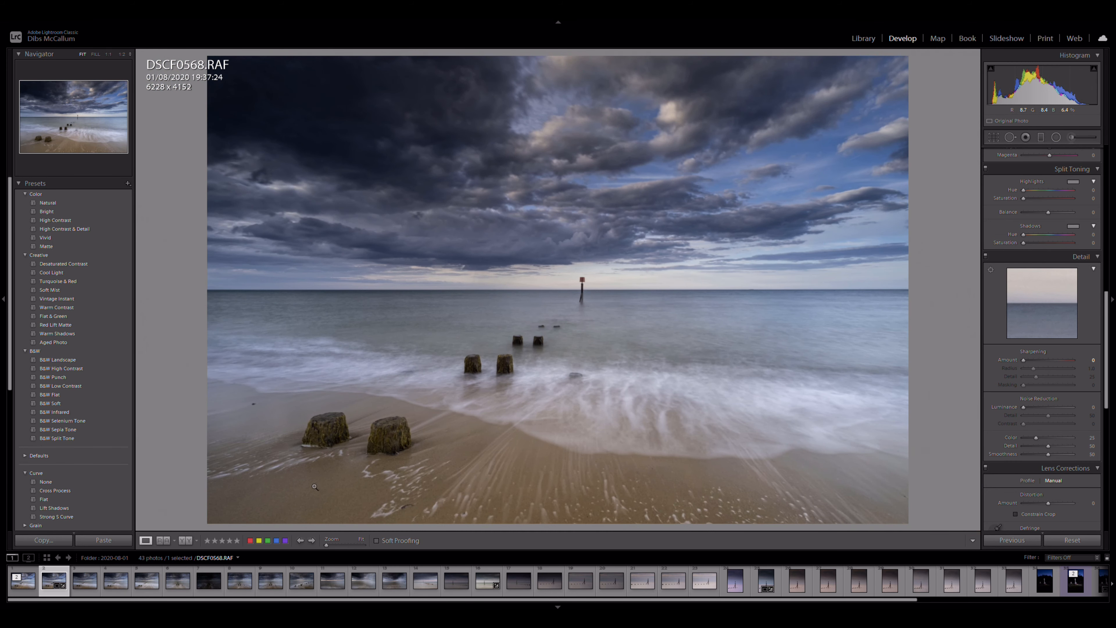
left_click(25, 590)
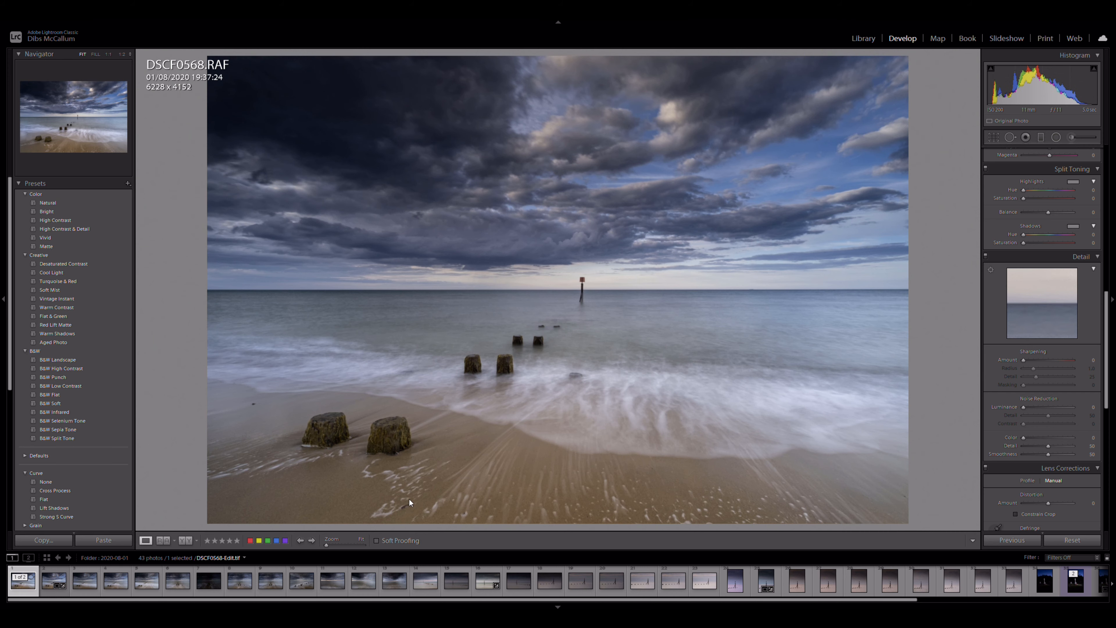